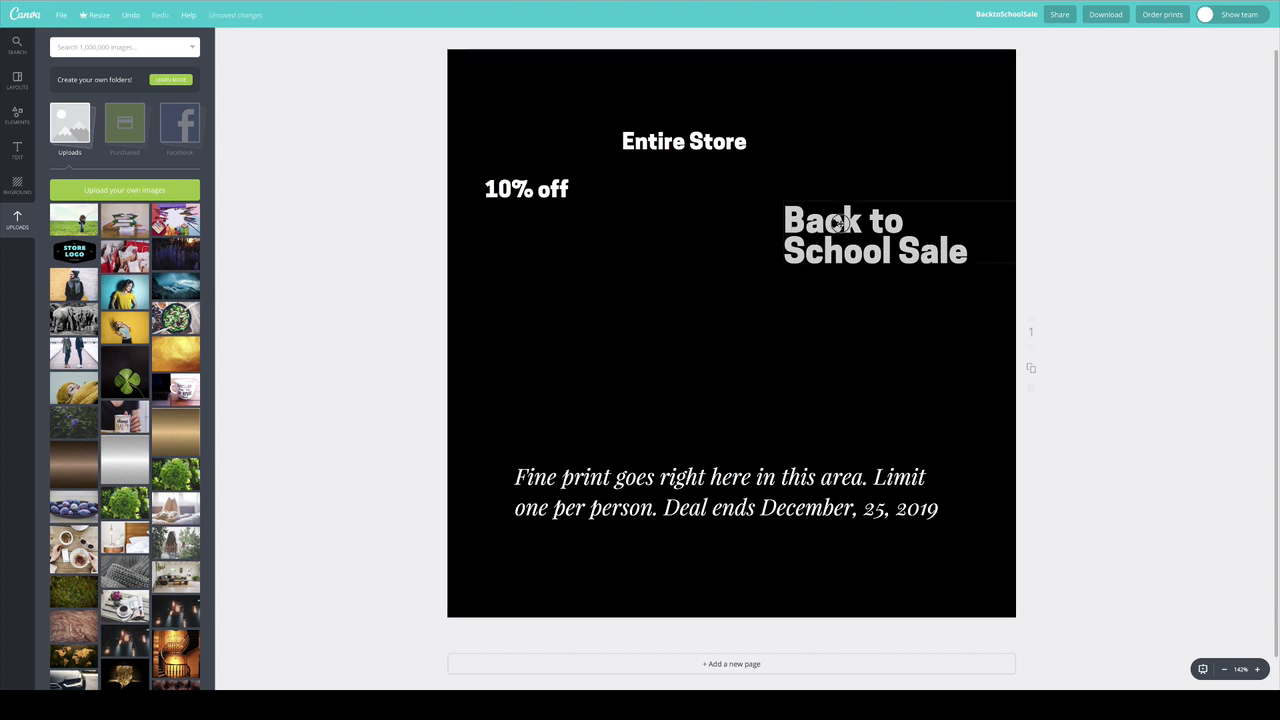
Move the "Back to School Sale" heading to the design's upper-left corner and stack "10% off" above "Entire Store" near the center
left_click_drag(840, 222, 534, 87)
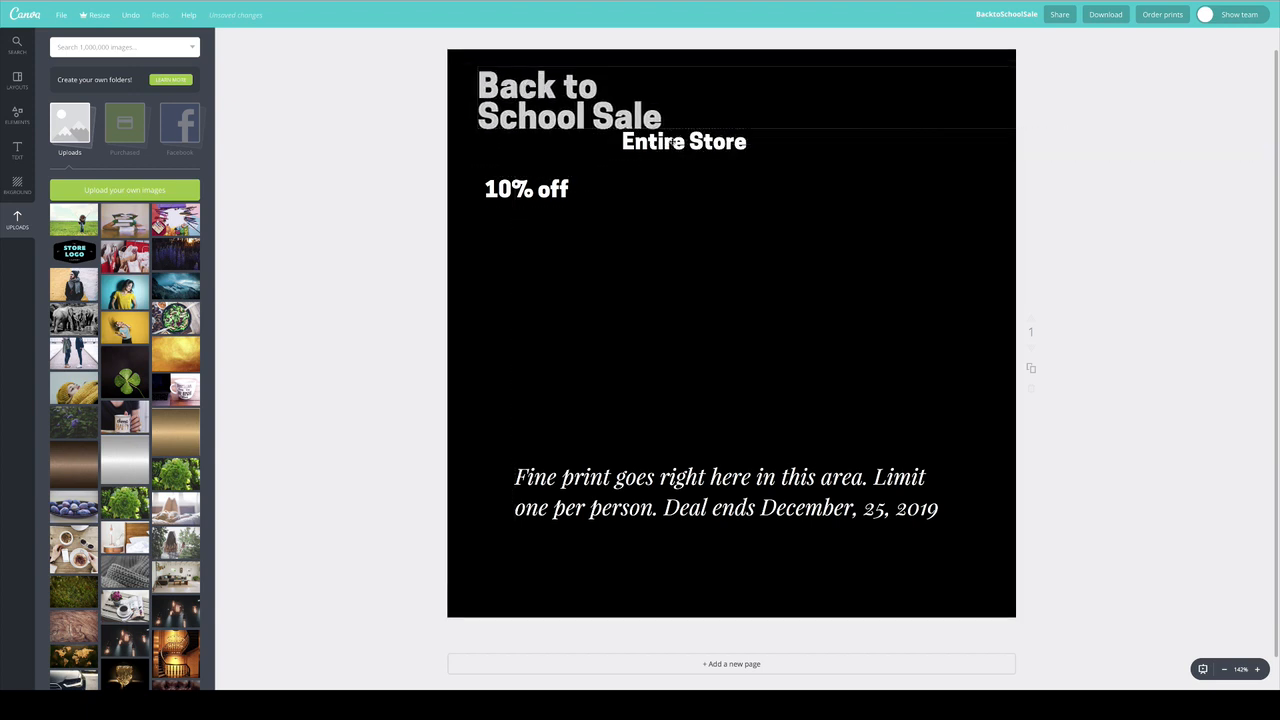
left_click_drag(722, 143, 708, 316)
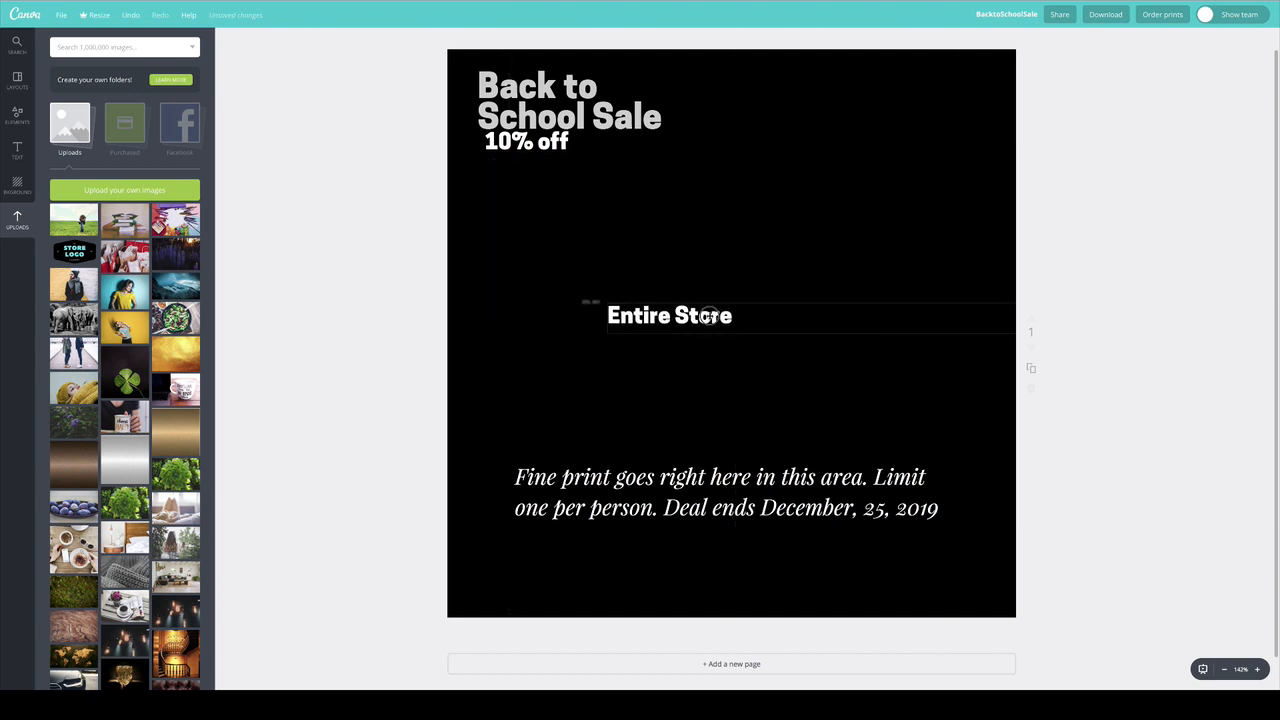
left_click_drag(558, 144, 666, 269)
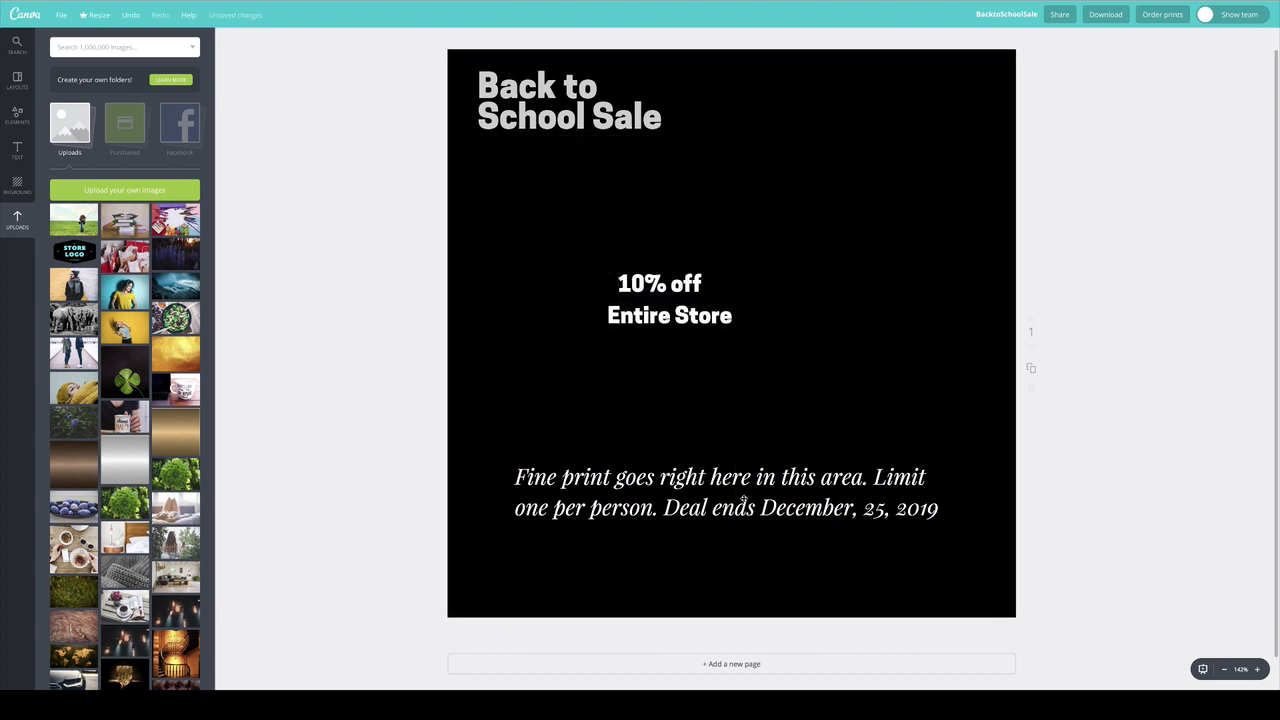
Set the fine print text to font size 10 and place it along the bottom edge of the design
left_click_drag(744, 494, 730, 571)
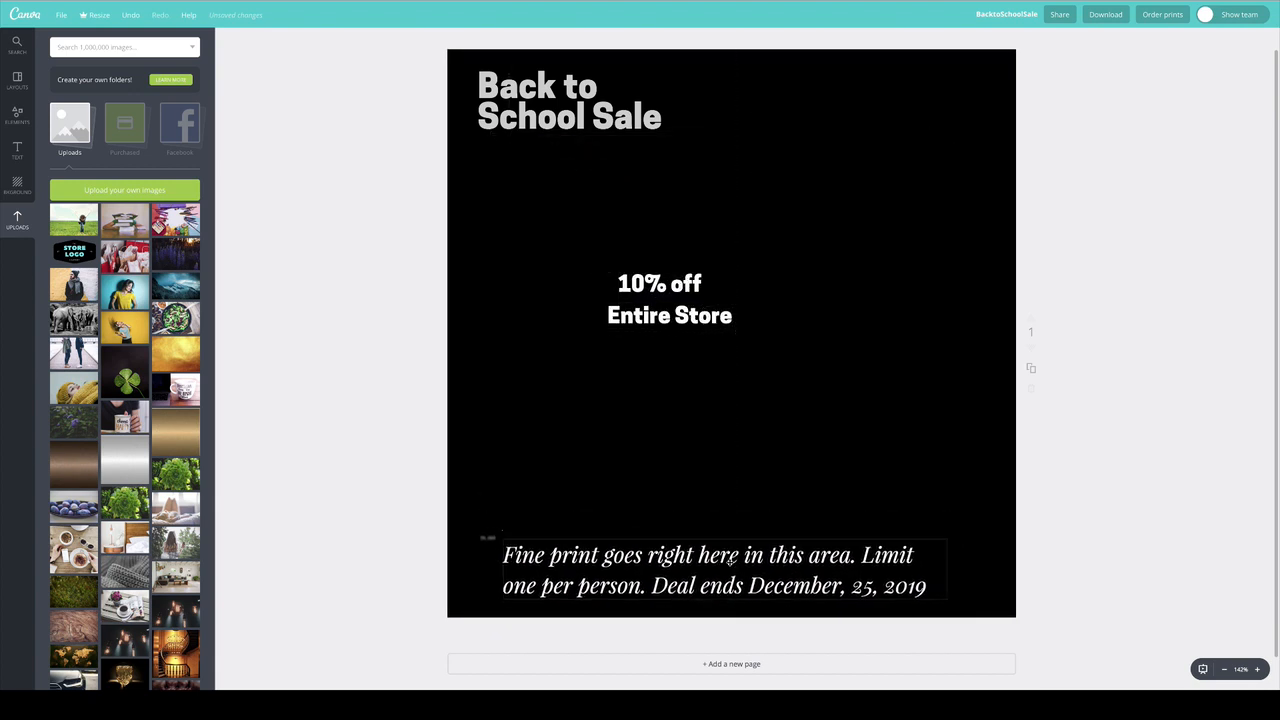
double_click(532, 562)
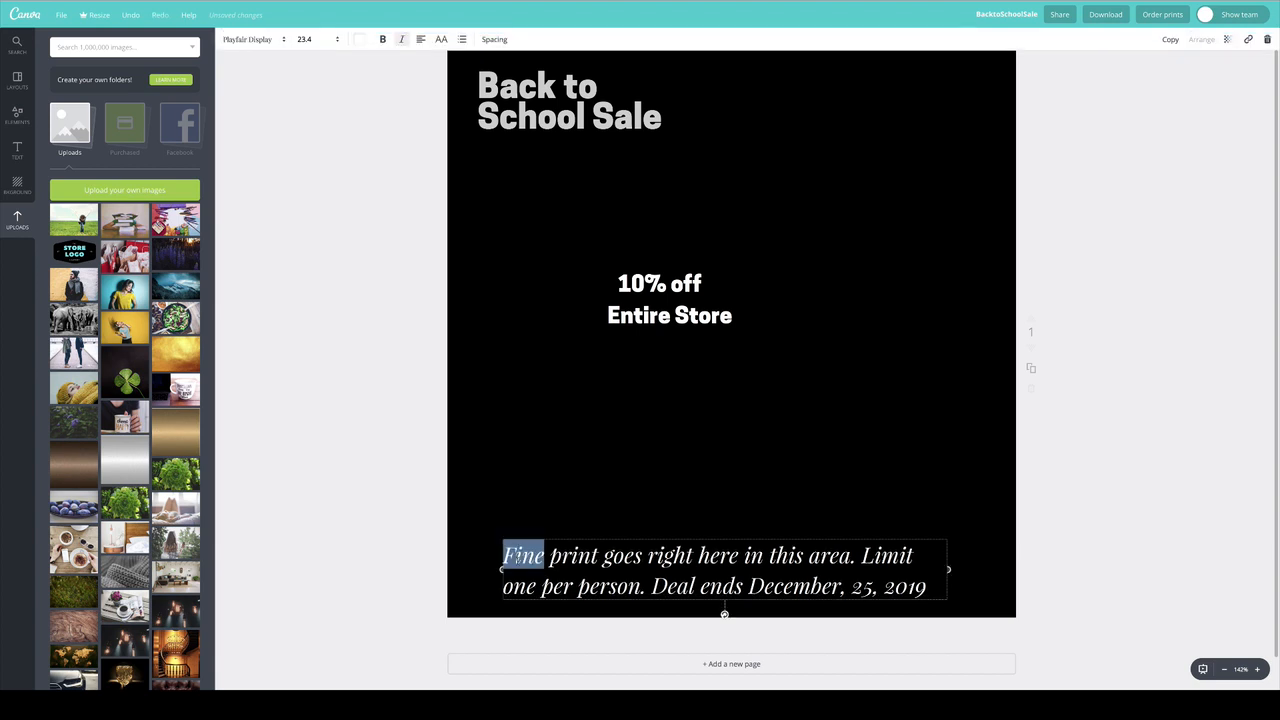
left_click_drag(503, 556, 1069, 600)
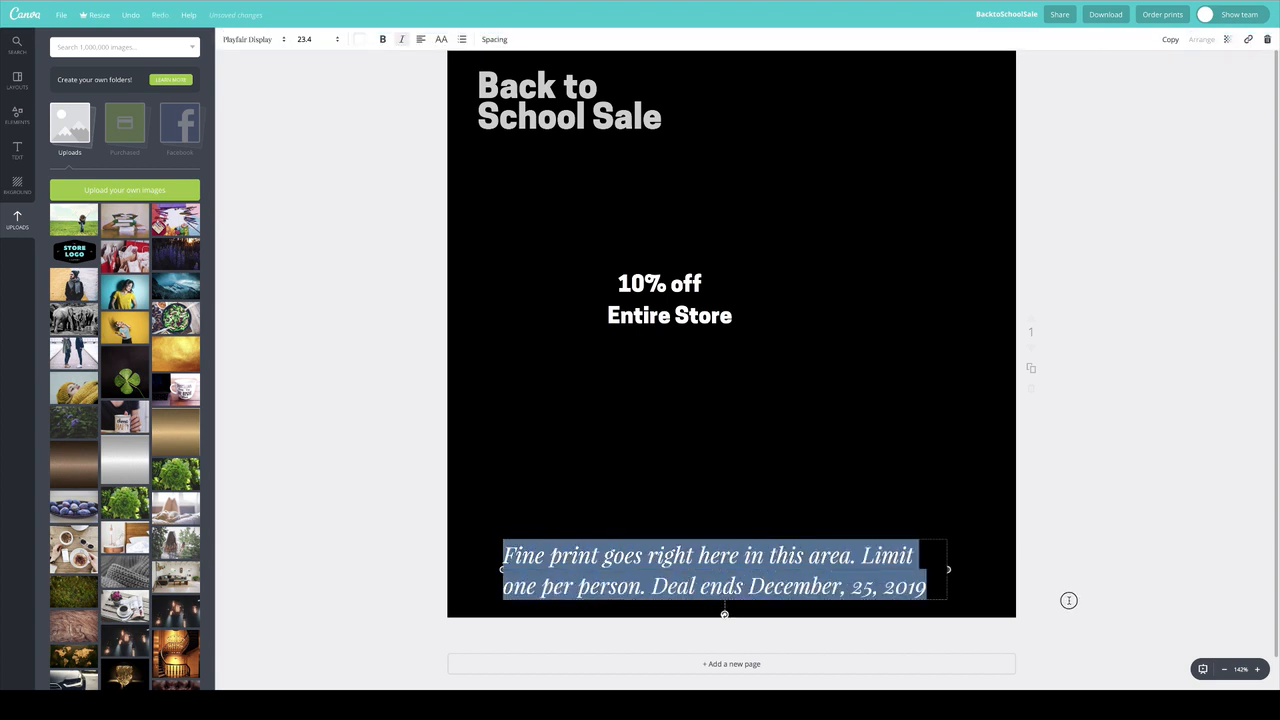
left_click(304, 39)
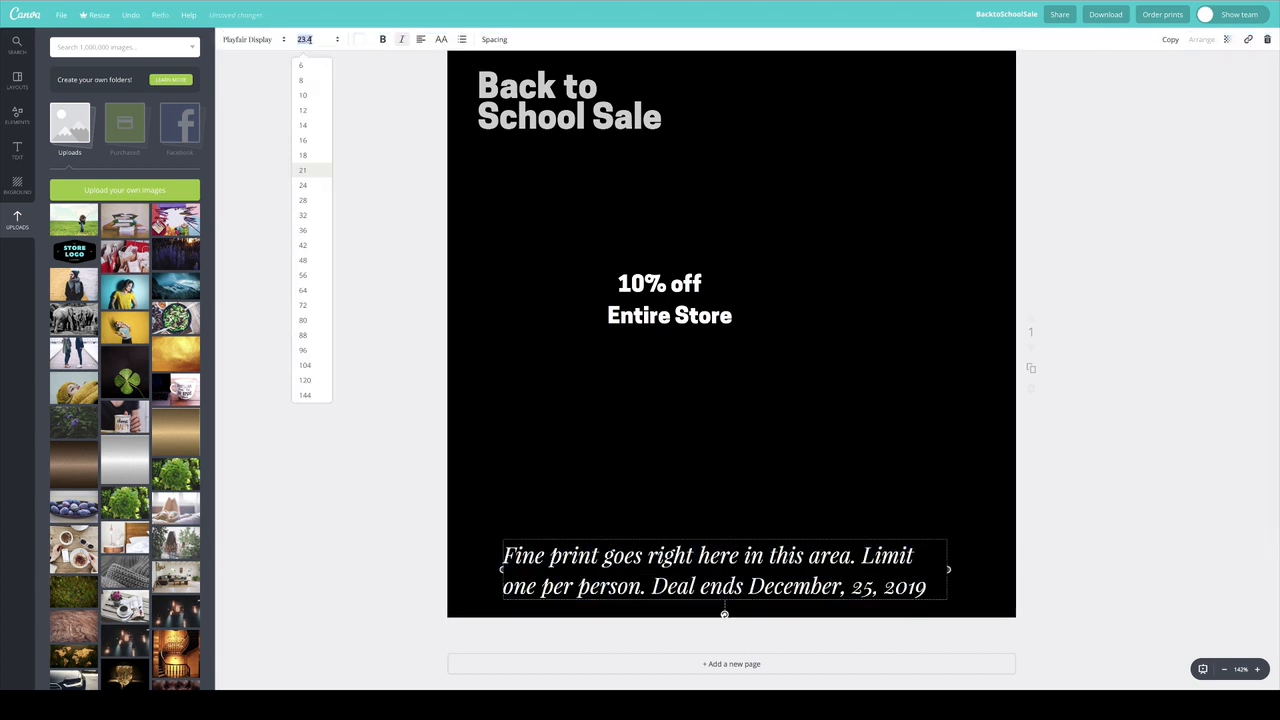
left_click(306, 95)
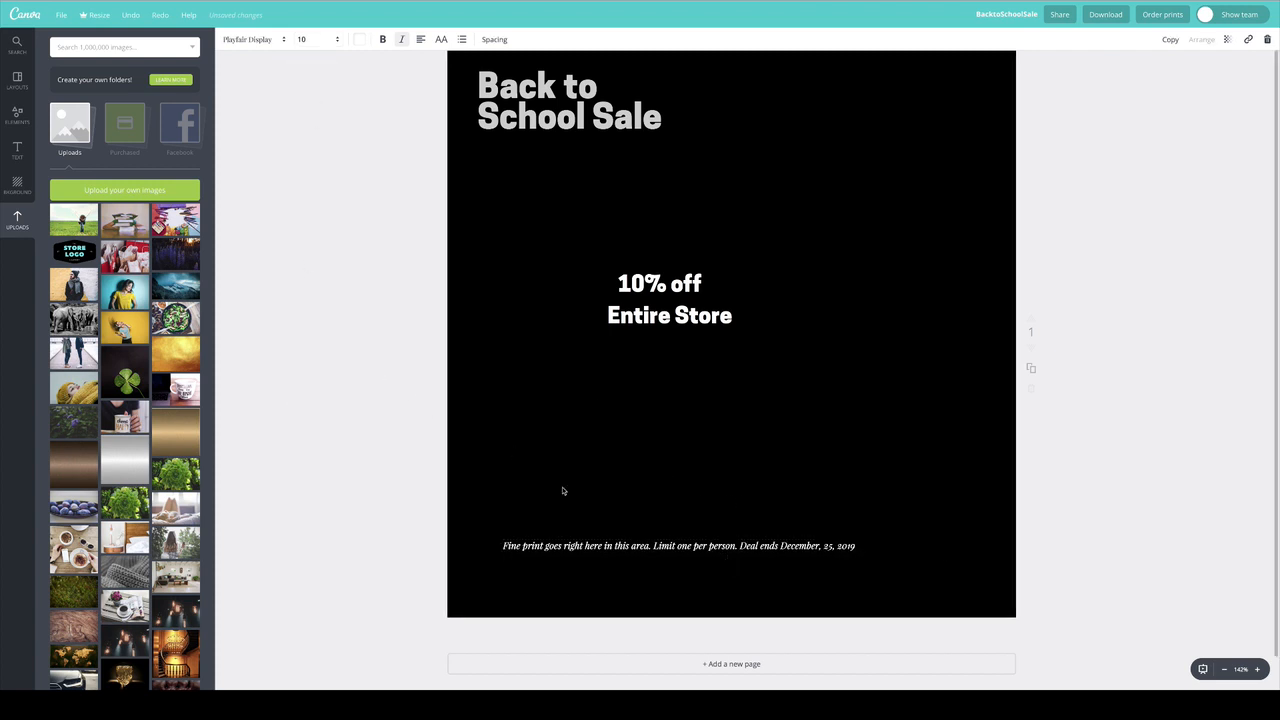
left_click_drag(706, 557, 675, 612)
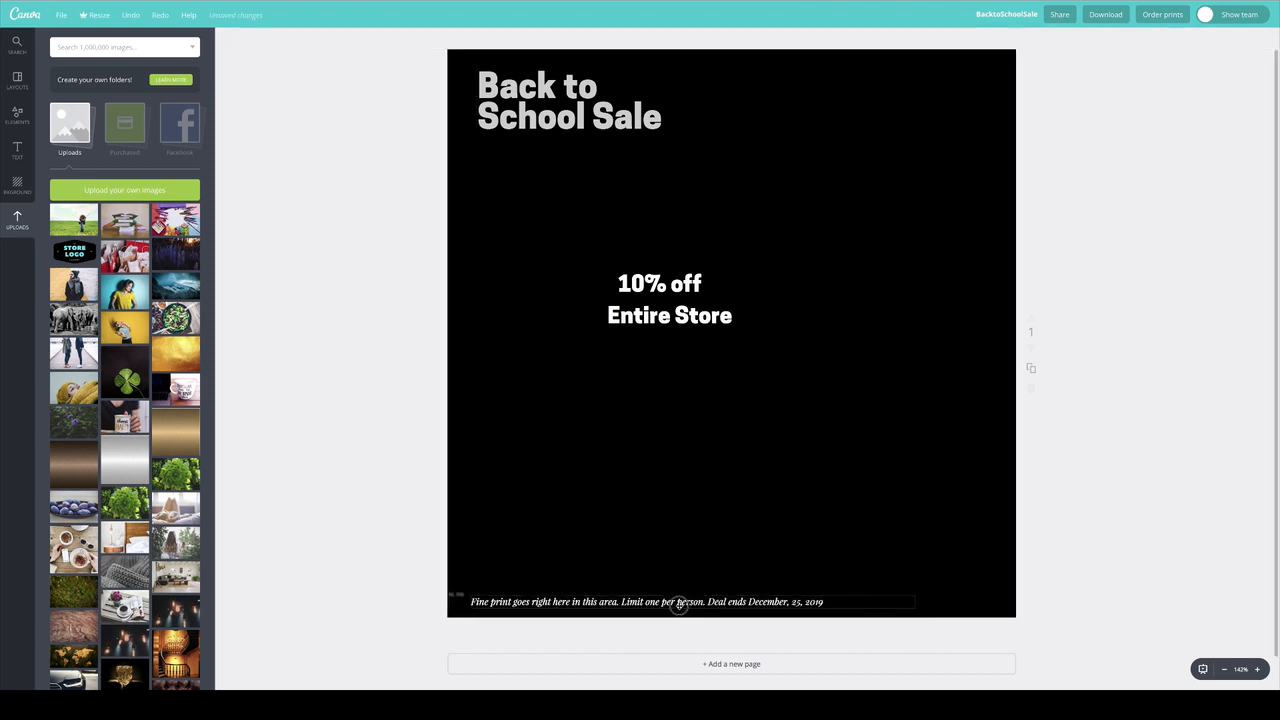
Enlarge the "Back to School Sale" heading to font size 96
left_click(593, 125)
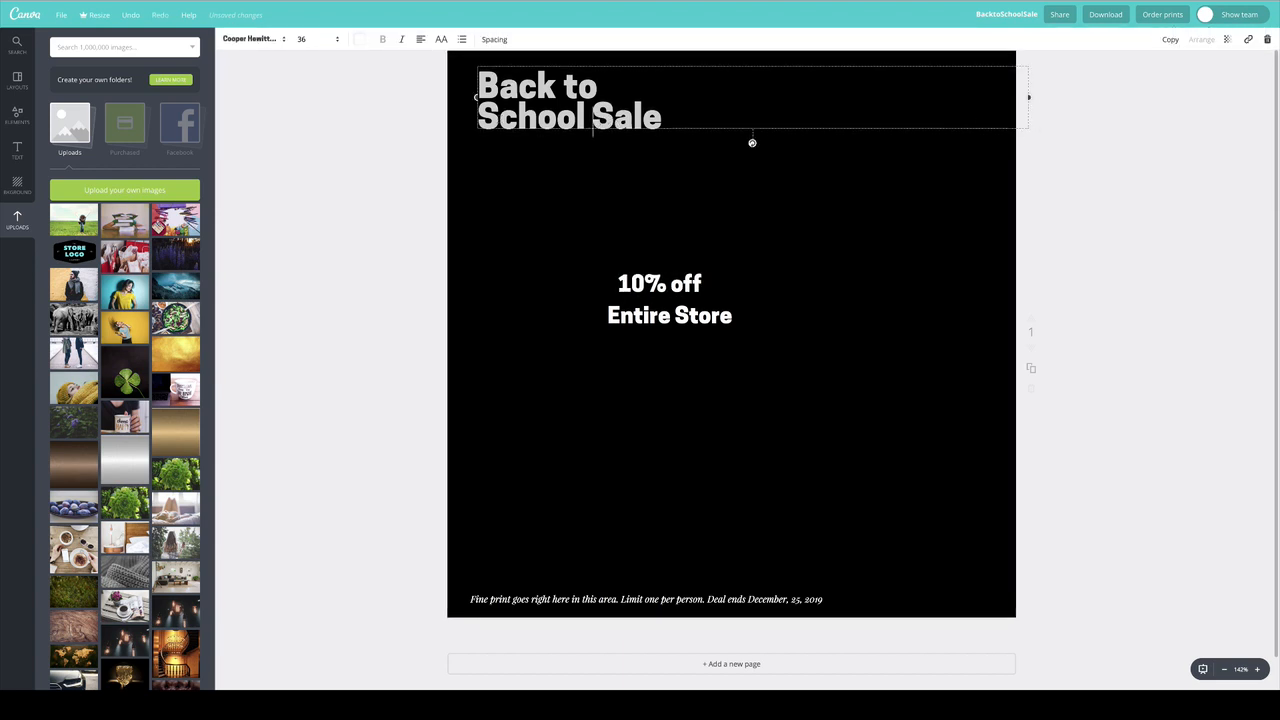
left_click_drag(478, 87, 746, 120)
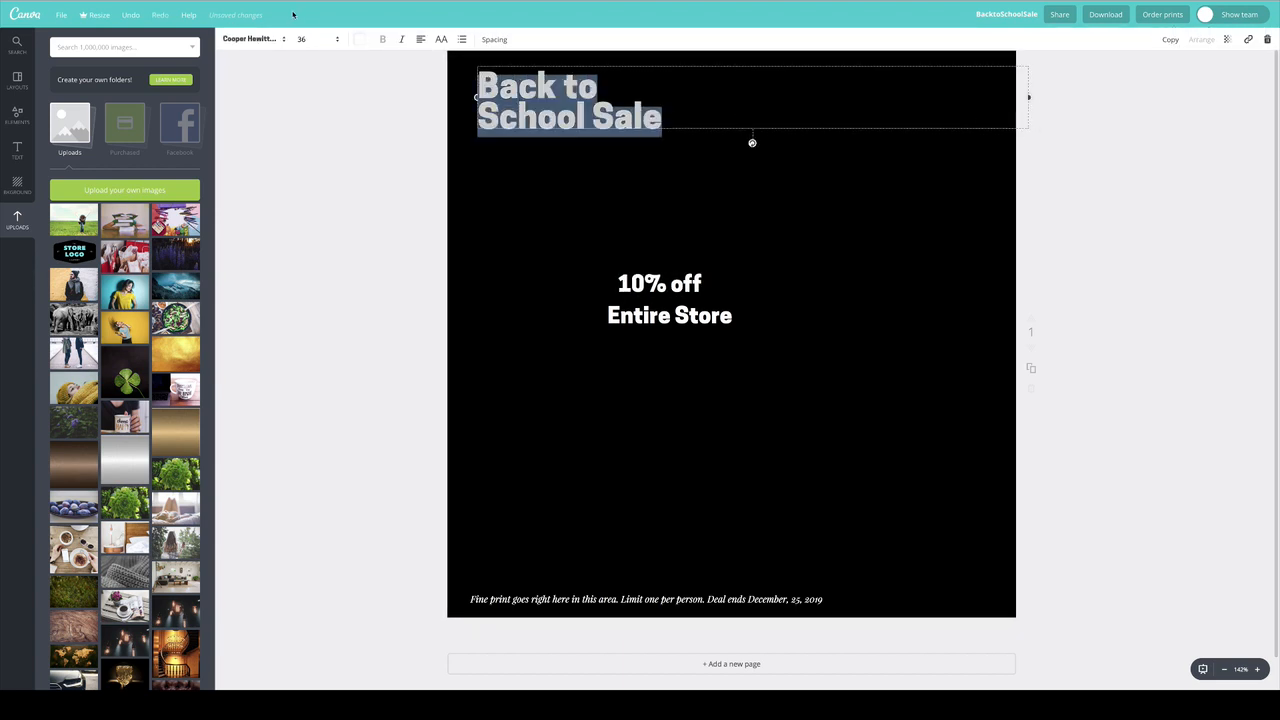
left_click(314, 38)
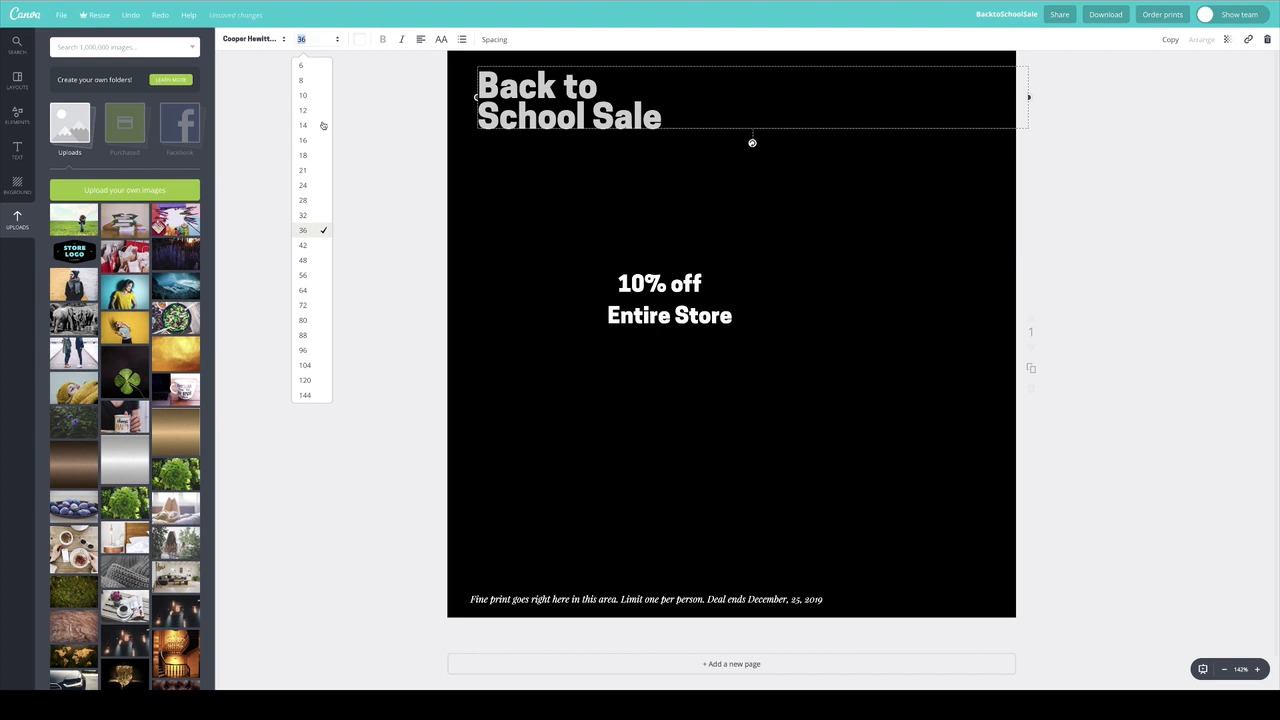
left_click(313, 385)
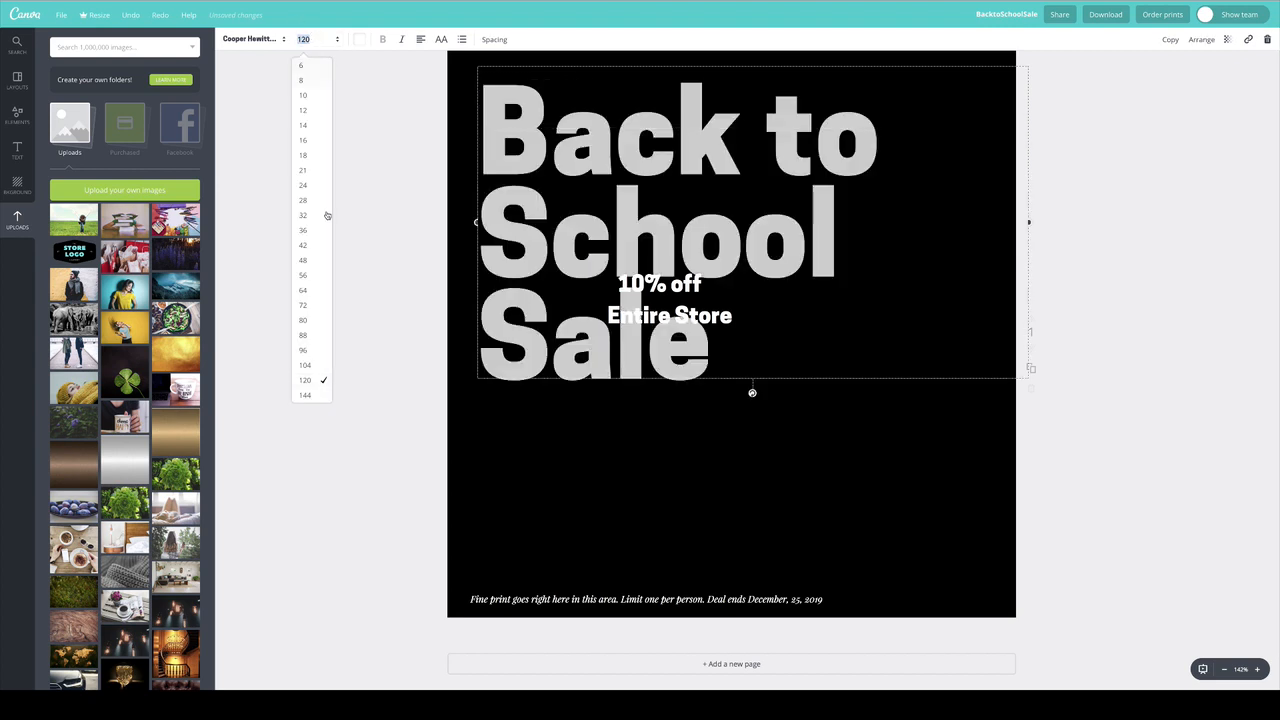
left_click(306, 365)
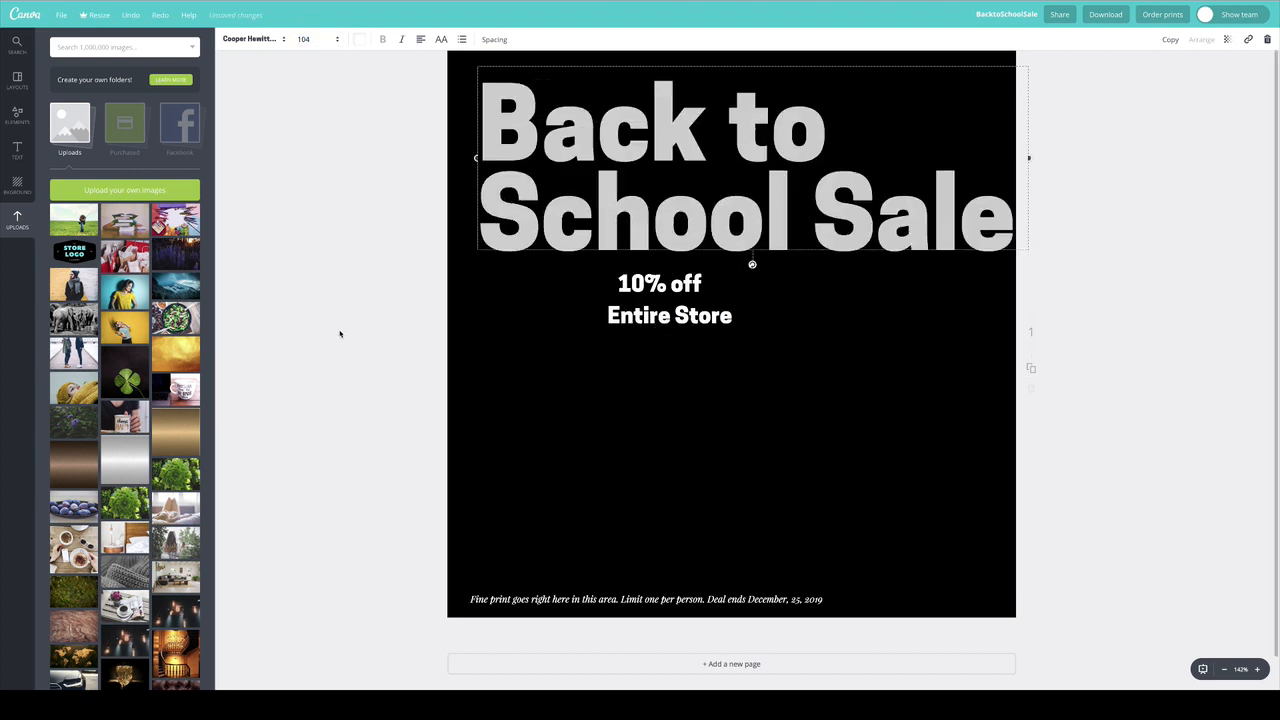
left_click(310, 39)
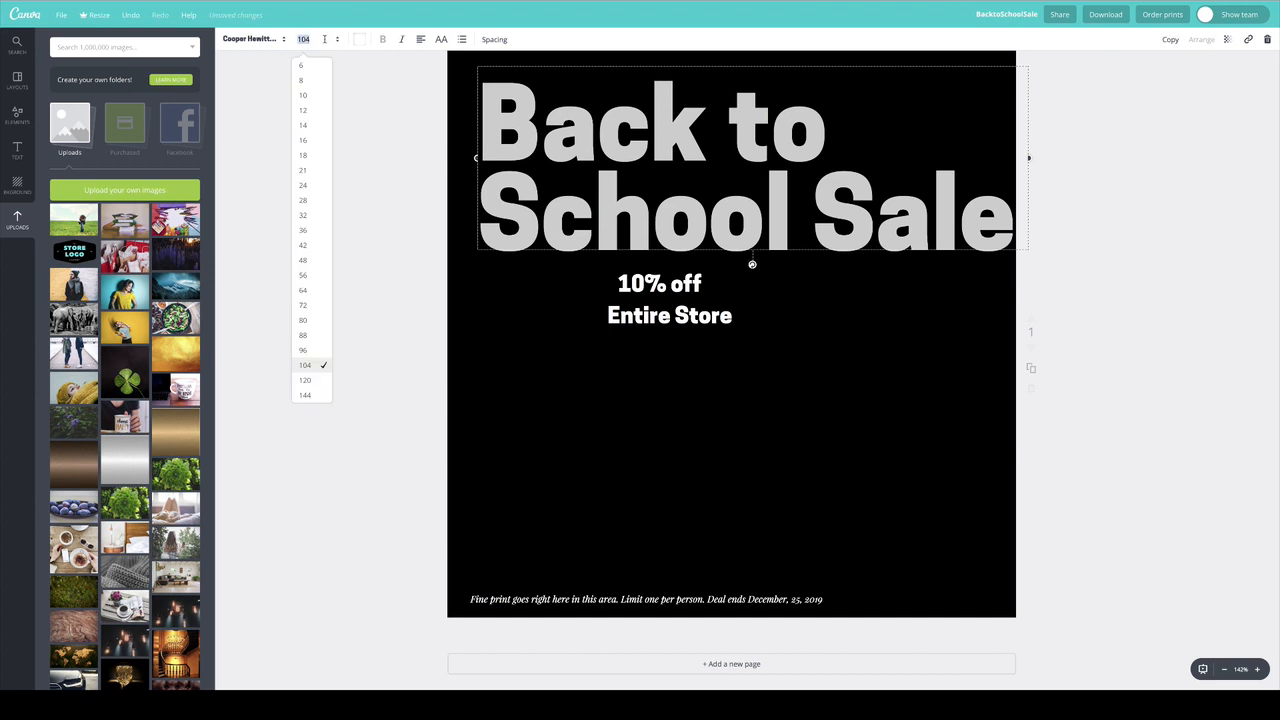
left_click(309, 350)
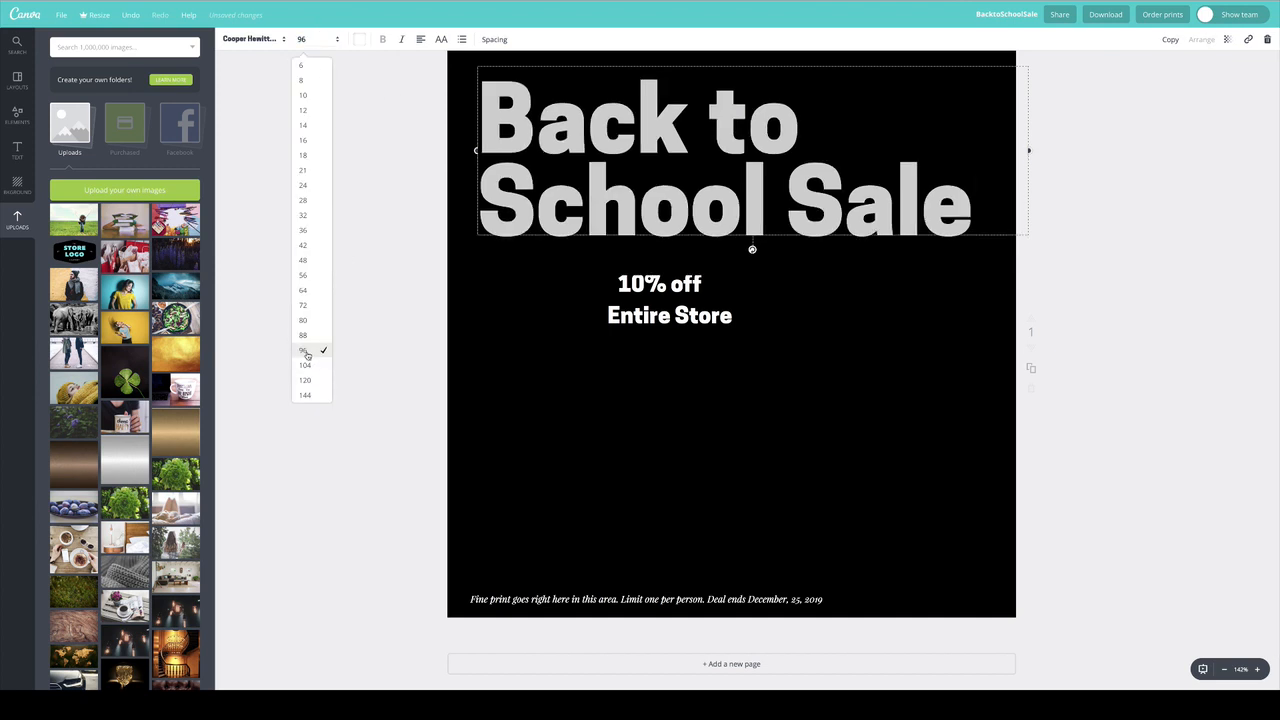
left_click(357, 237)
Move the "10% off" and "Entire Store" texts together further down, leaving a gap below the heading
left_click_drag(687, 283, 677, 392)
left_click(654, 316)
left_click(677, 290, "shift")
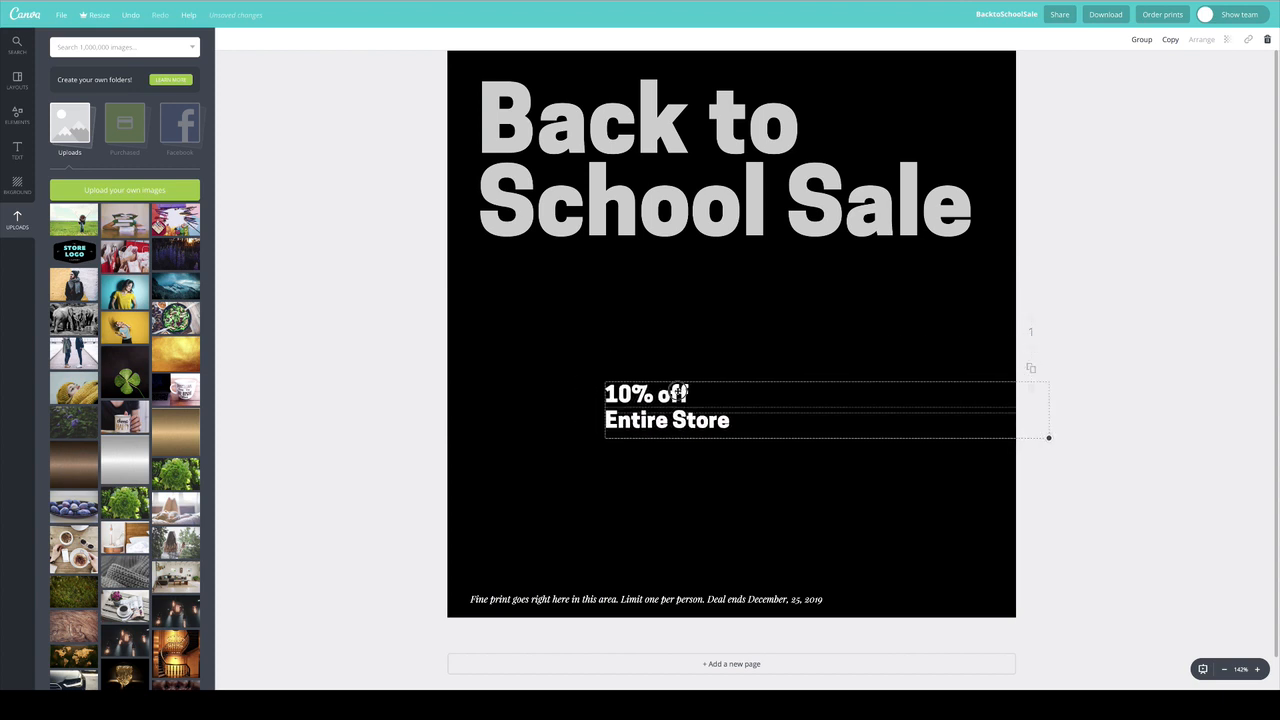
left_click(402, 288)
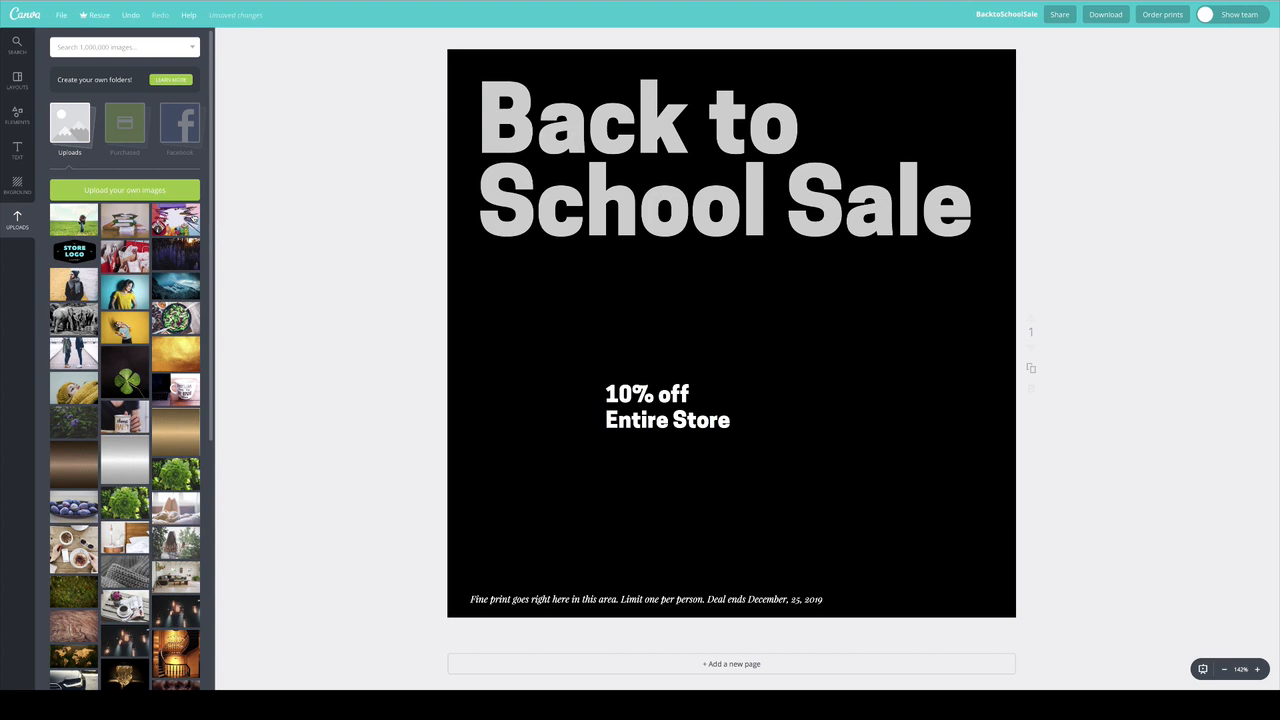
Add the uploaded school supplies photo to the design and enlarge it to fill the whole canvas behind the text
left_click_drag(180, 222, 816, 394)
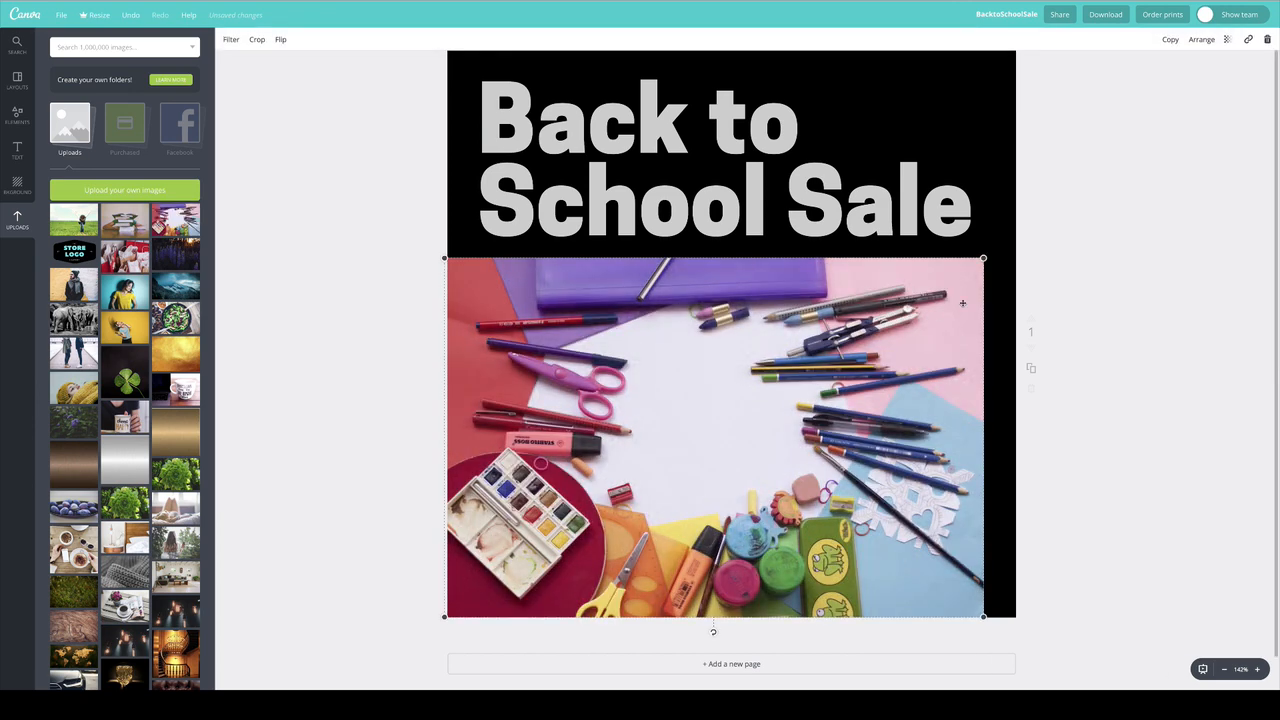
left_click_drag(1000, 244, 1049, 211)
left_click_drag(874, 390, 767, 402)
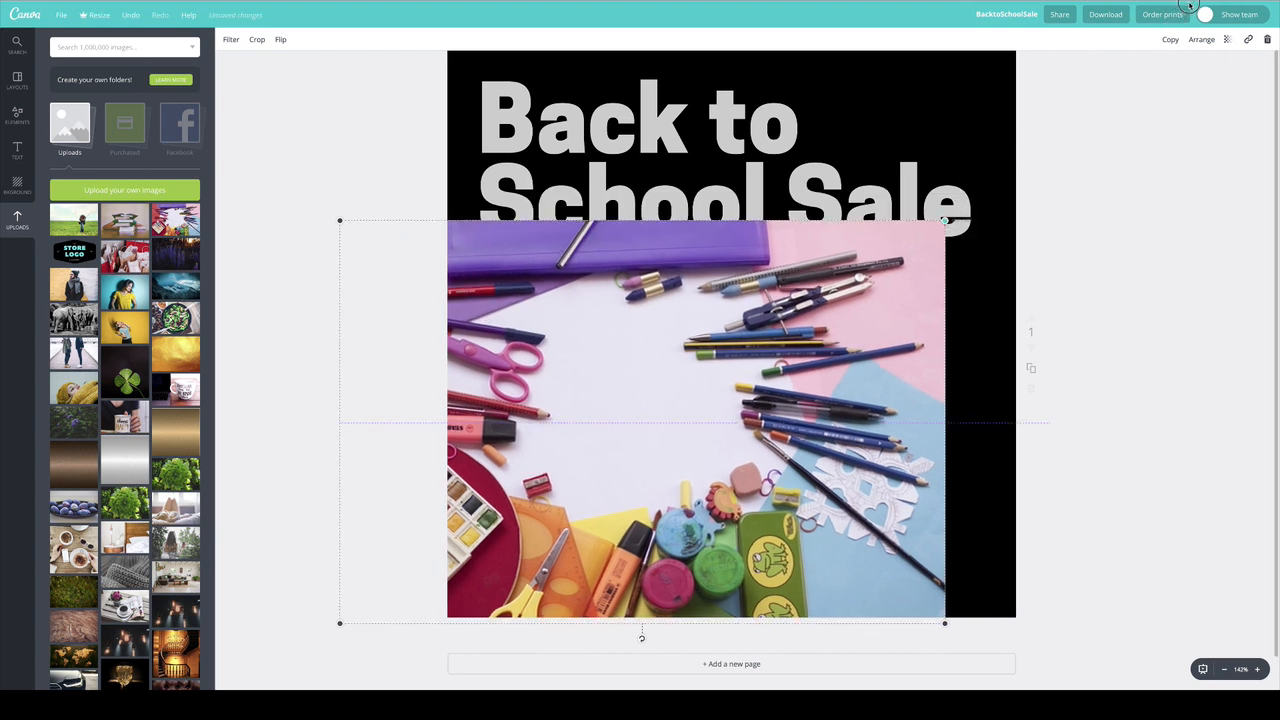
left_click_drag(941, 222, 1262, 8)
Move the heading down to just above "10% off" and shift the background photo so its blank area sits behind the text
left_click_drag(846, 180, 852, 293)
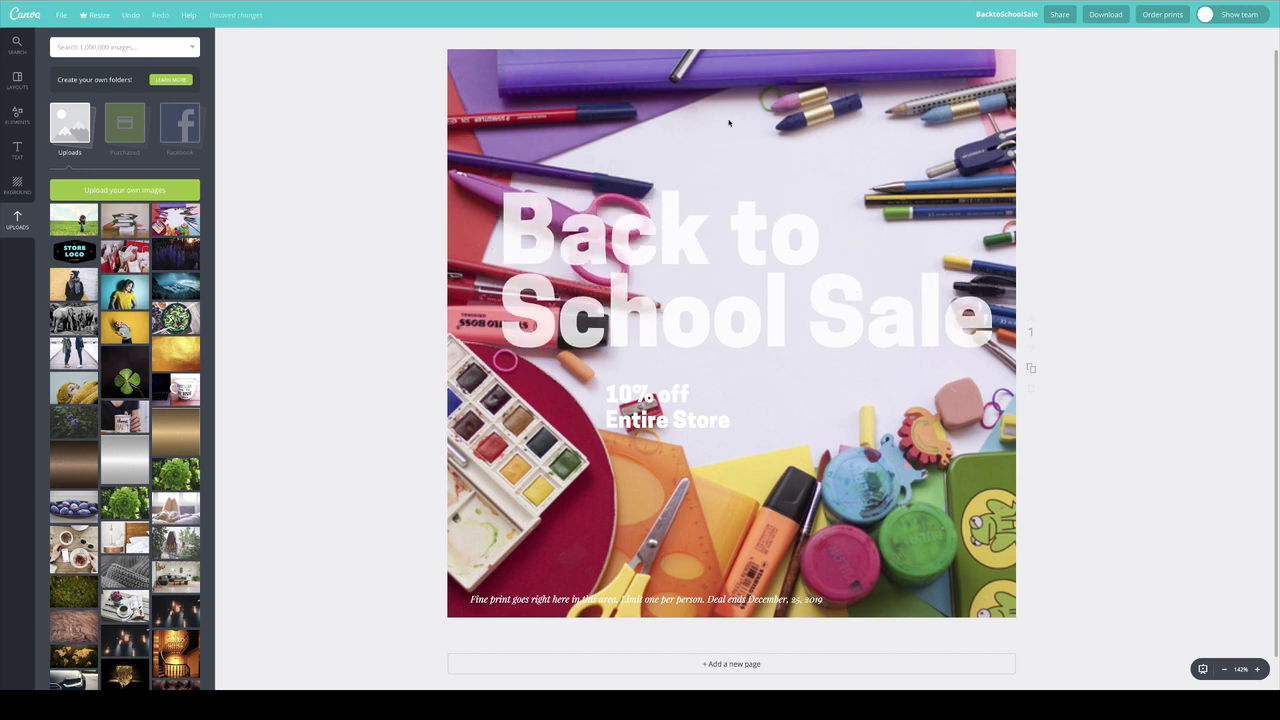
left_click(916, 130)
left_click_drag(943, 128, 846, 172)
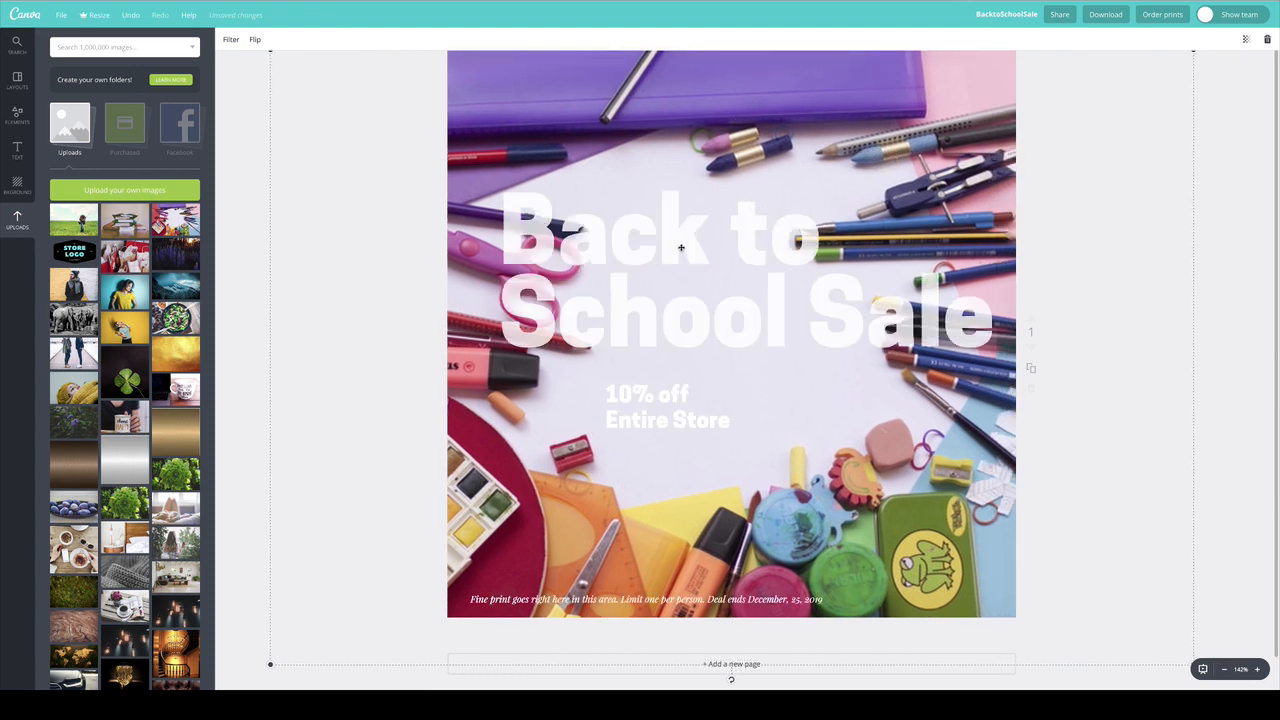
Change the color of the whole "Back to School Sale" heading to black
left_click(562, 230)
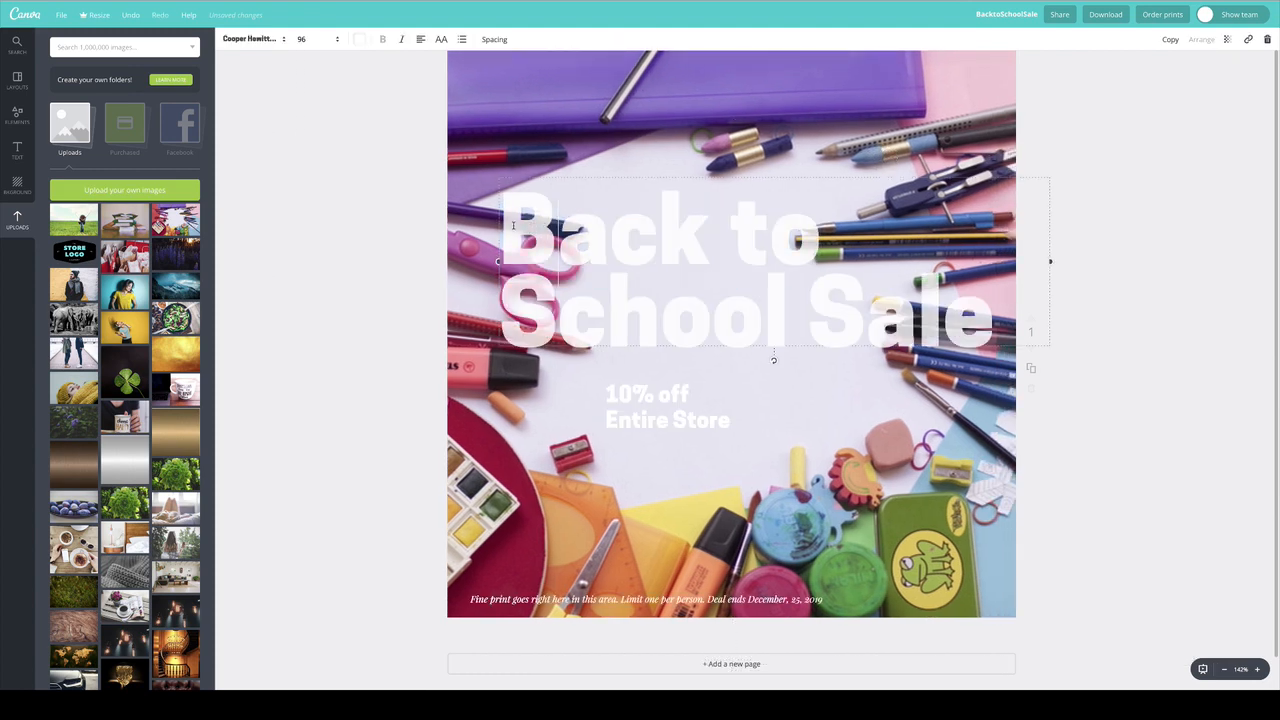
left_click_drag(504, 238, 1088, 335)
left_click(357, 39)
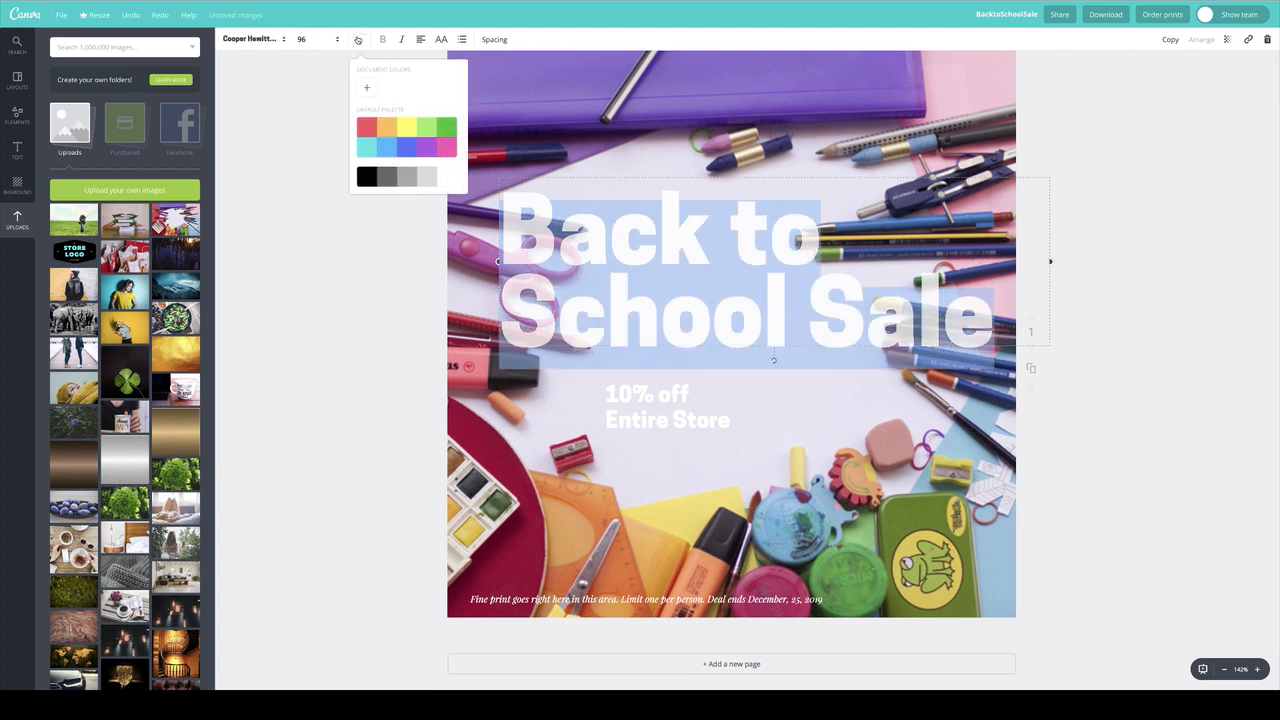
left_click(366, 176)
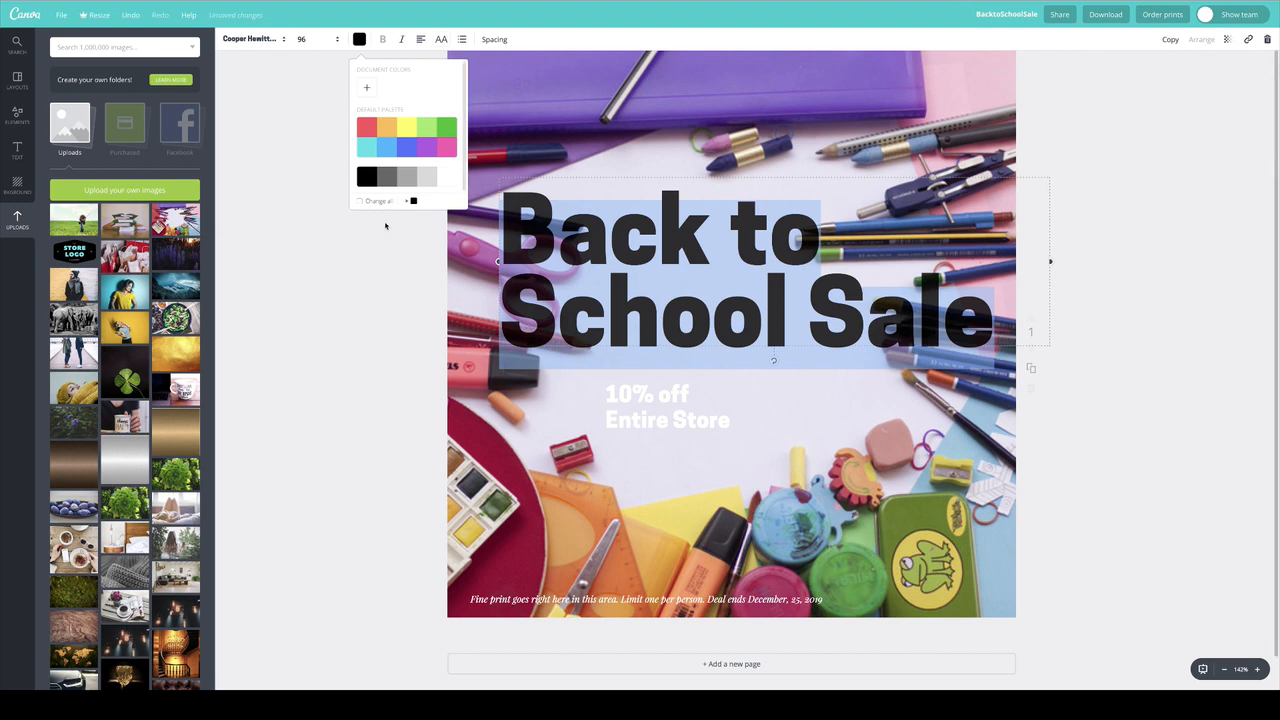
left_click(827, 215)
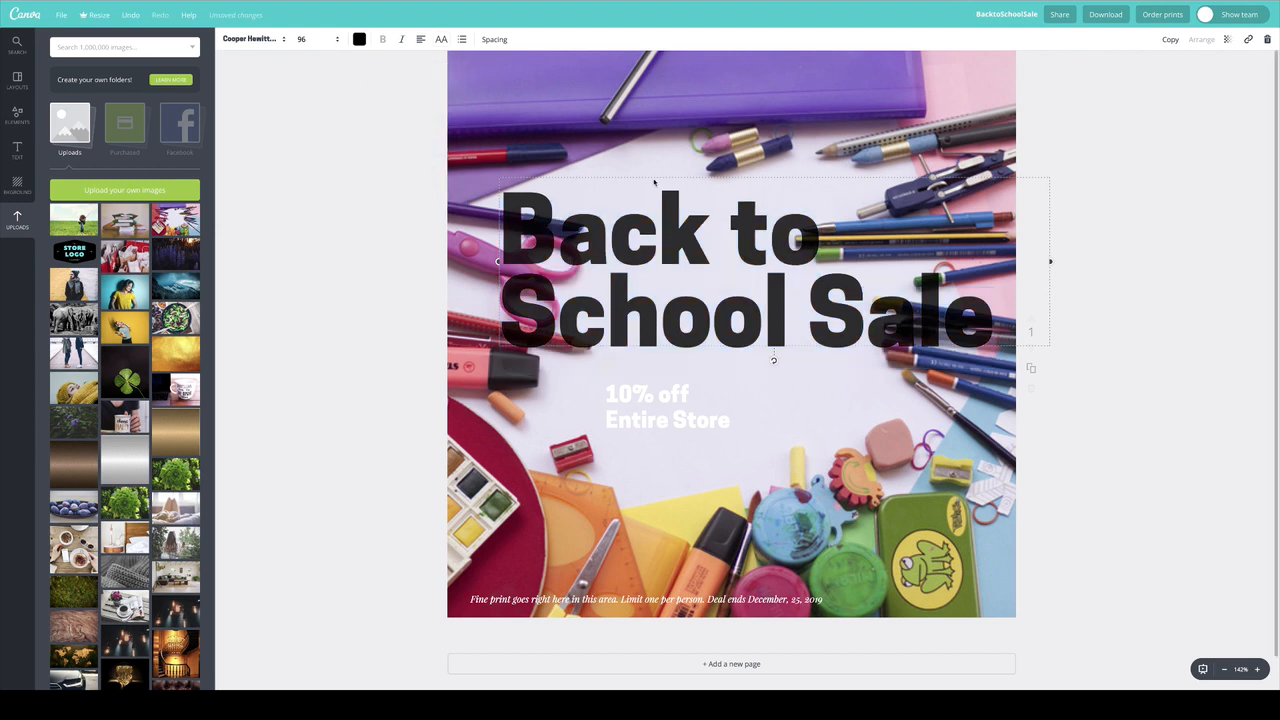
Rescale and reposition the background photo to fill the canvas with the supplies framing the text, undoing the stray move of "10% off"
left_click(551, 89)
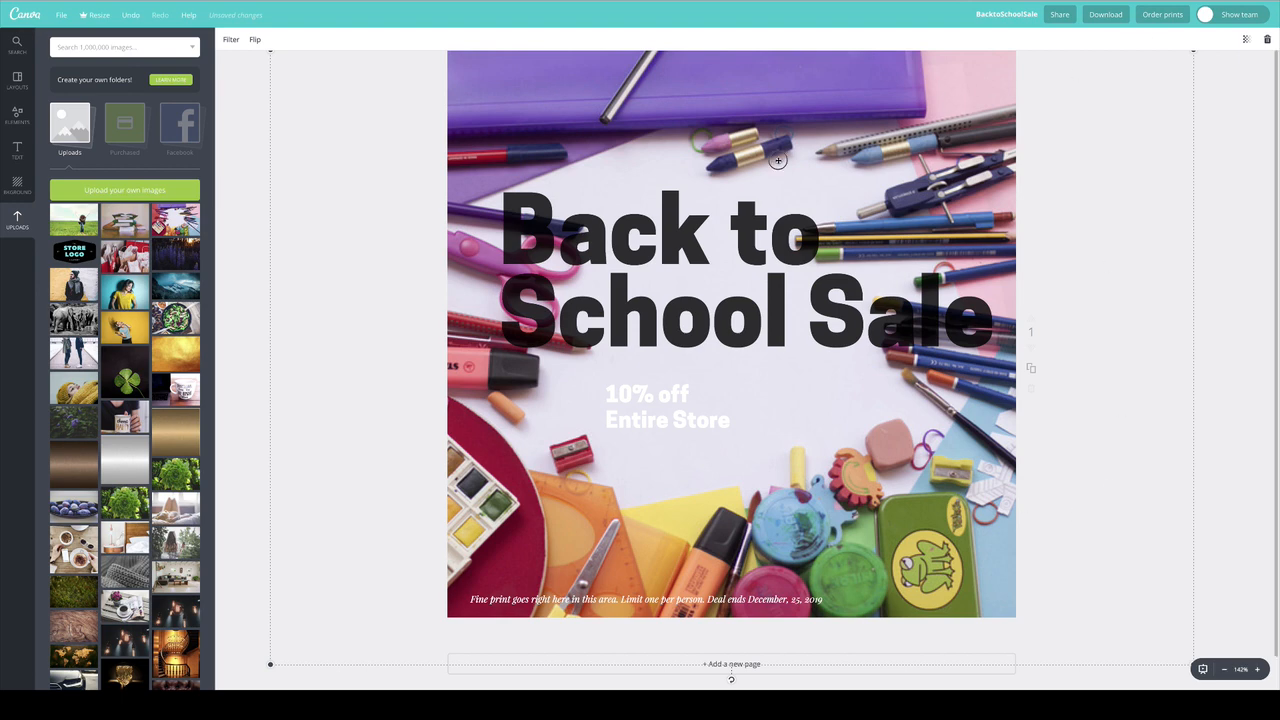
left_click_drag(778, 163, 409, 341)
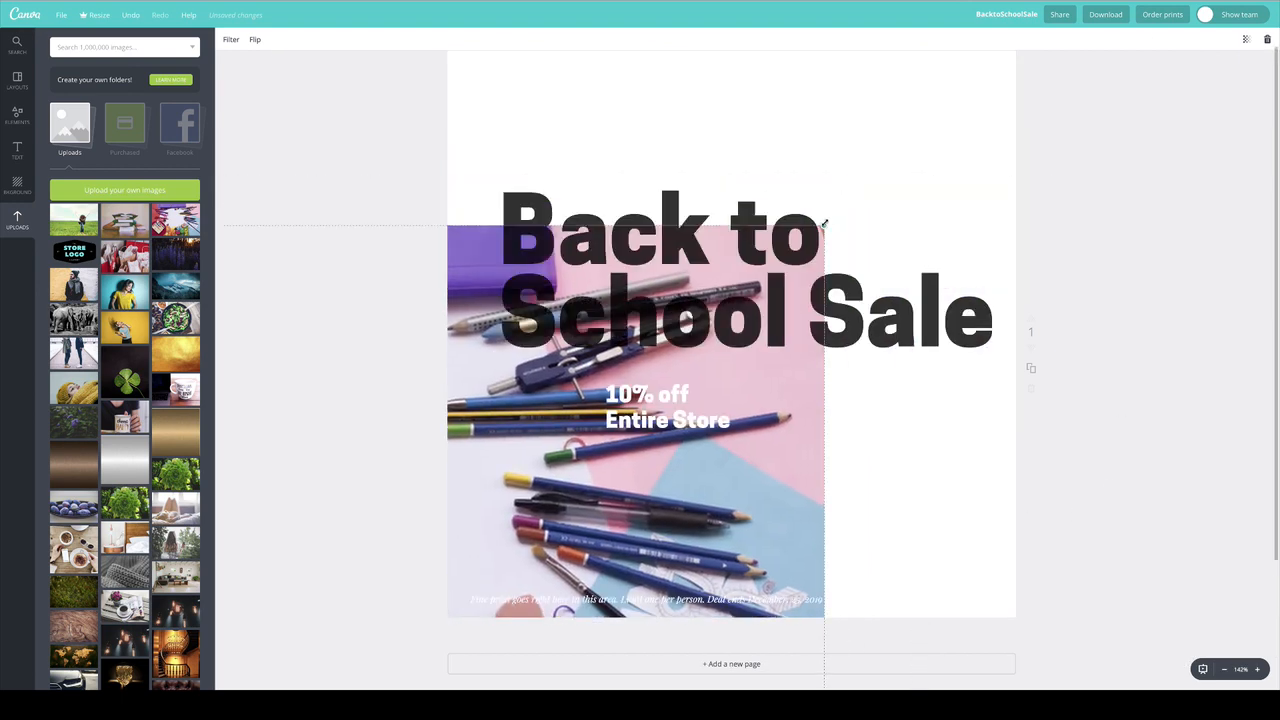
left_click_drag(824, 224, 1206, 16)
left_click_drag(738, 106, 908, 116)
left_click_drag(731, 197, 525, 323)
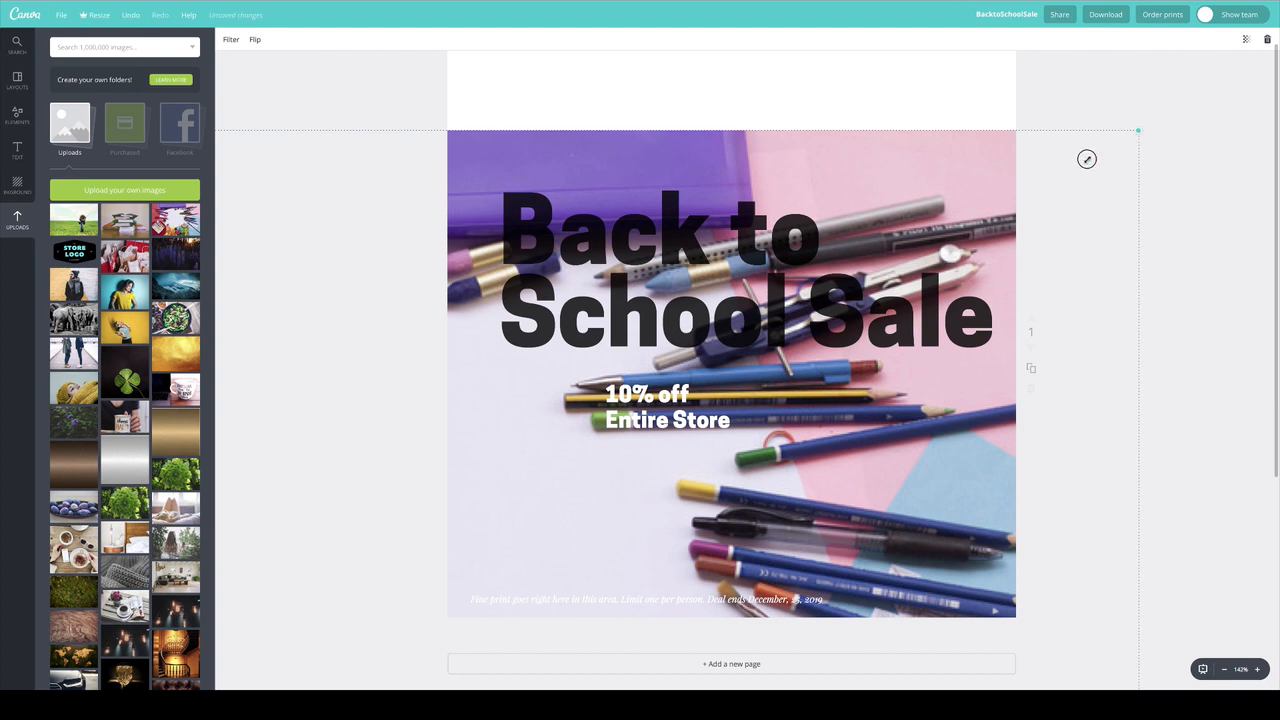
left_click_drag(1087, 159, 915, 272)
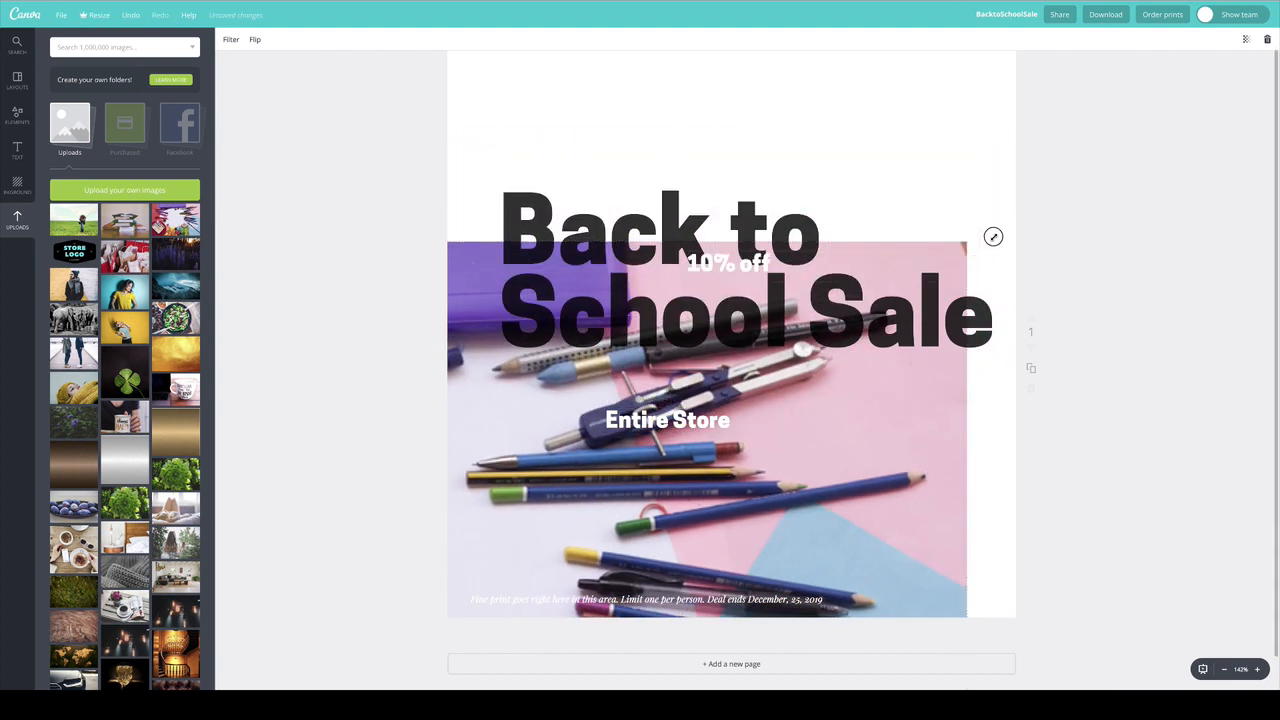
left_click_drag(993, 237, 1022, 199)
key("ctrl+z")
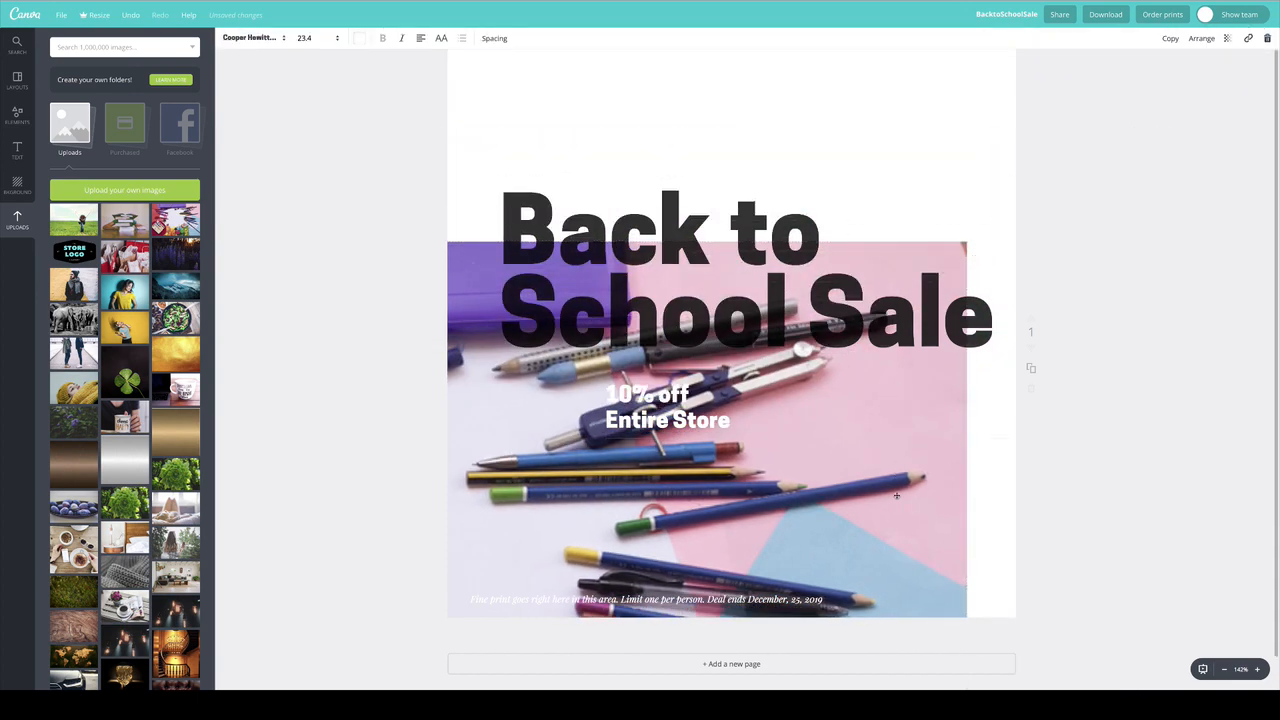
left_click_drag(877, 512, 733, 225)
Center-align both lines of the "Back to School Sale" heading
double_click(650, 247)
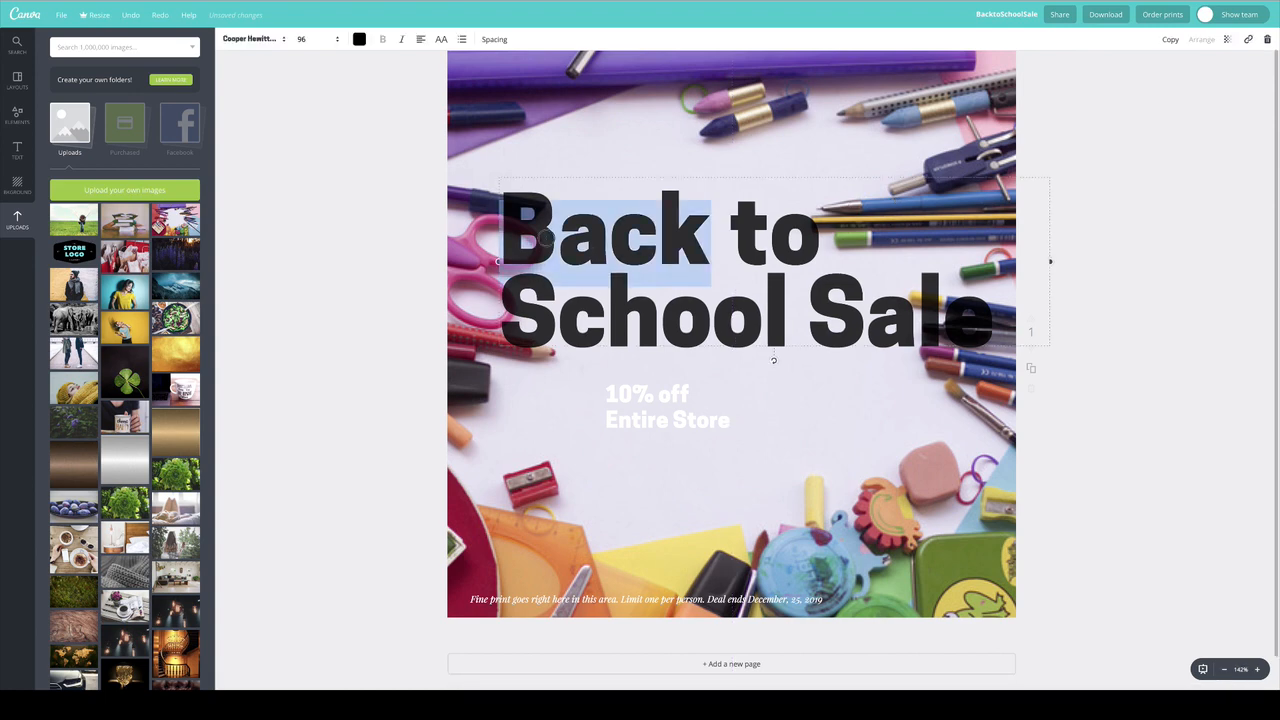
left_click_drag(759, 230, 1029, 331)
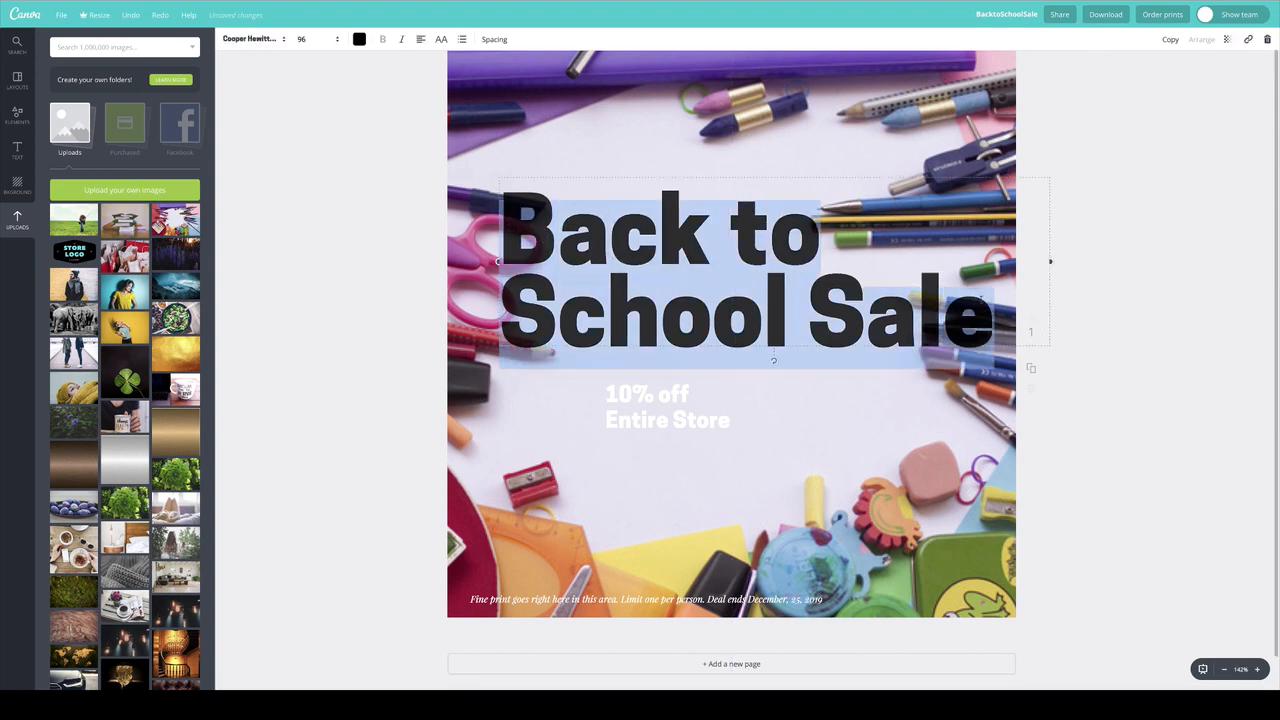
left_click(419, 40)
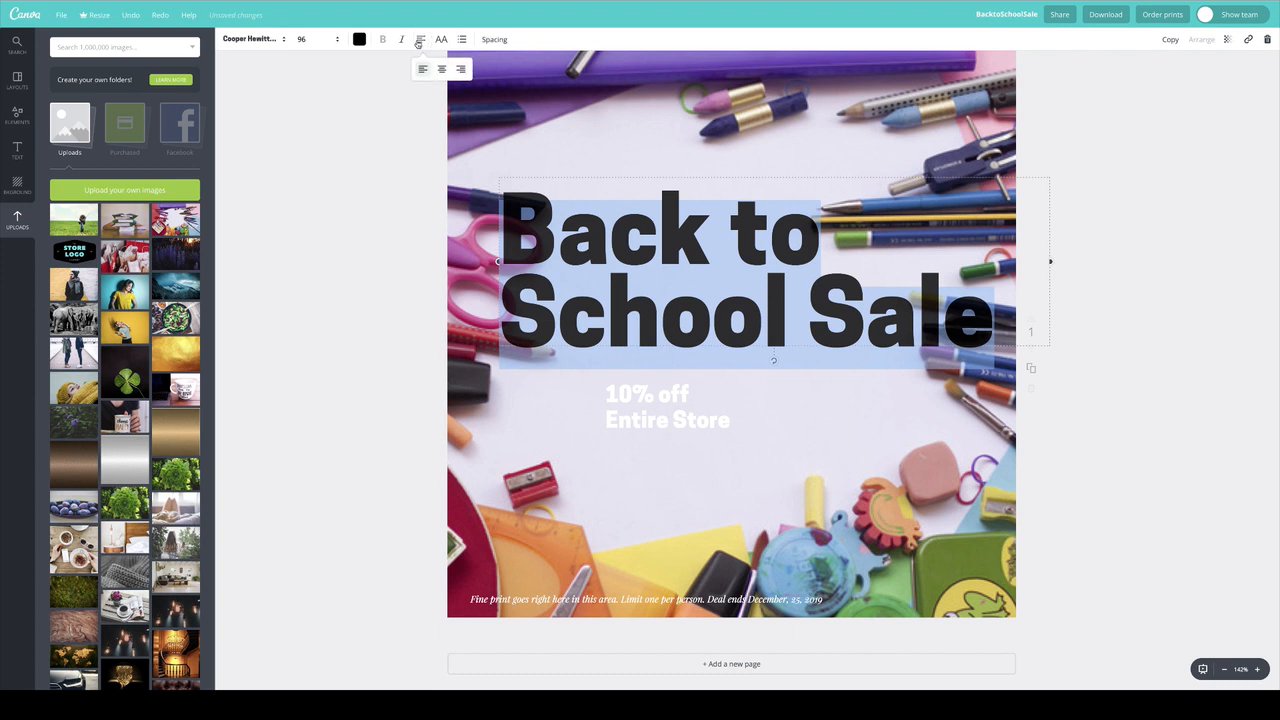
left_click(442, 70)
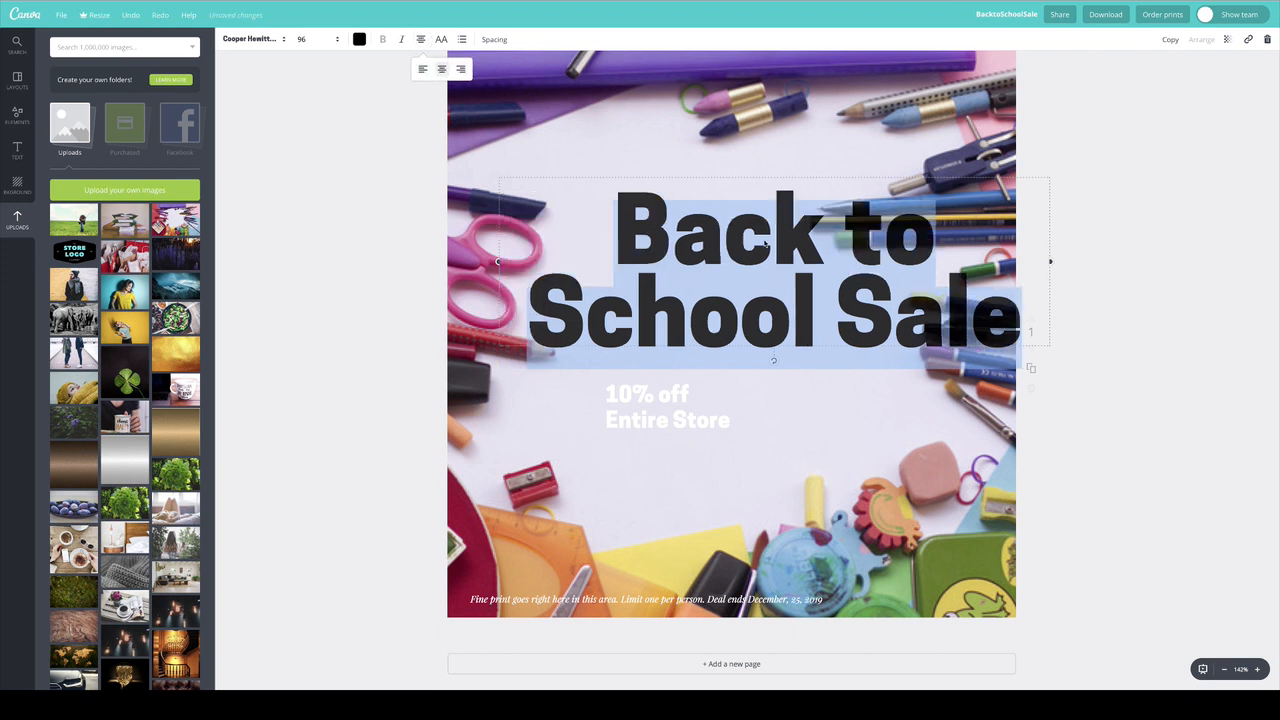
Break the "Back to School Sale" heading before "Sale" to make three lines and move it up over the photo's blank area
left_click(840, 290)
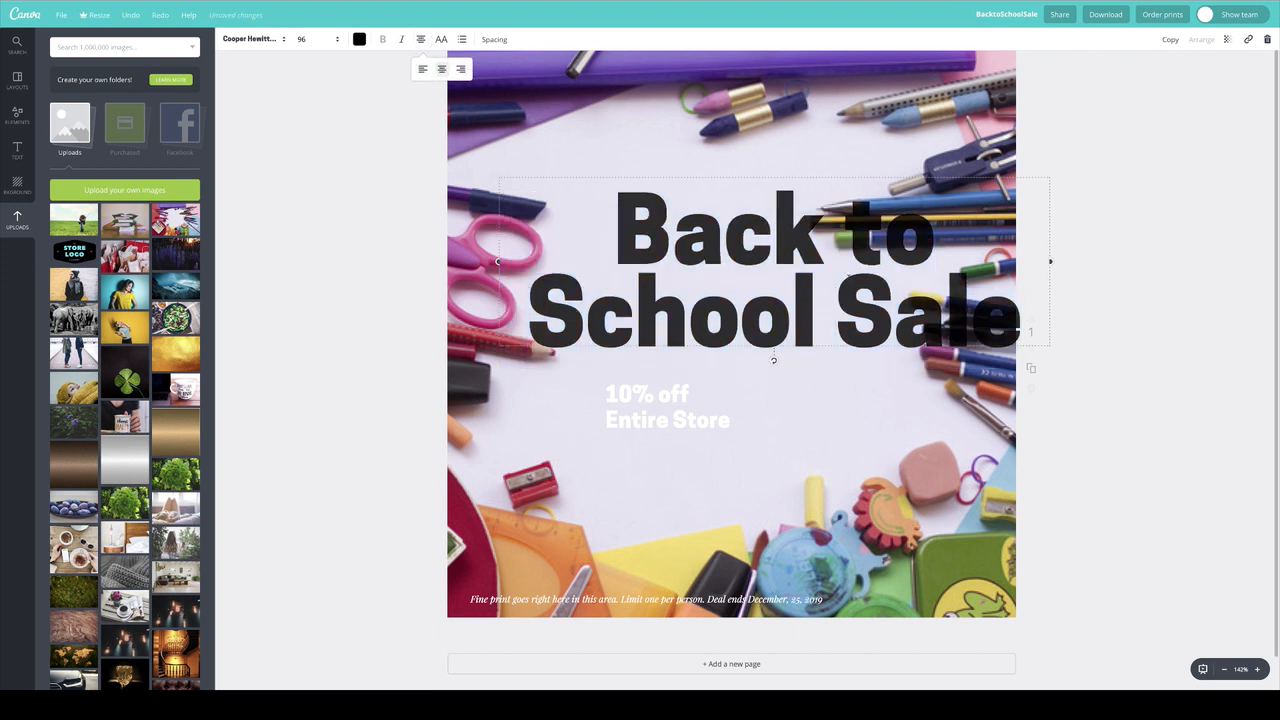
key("Return")
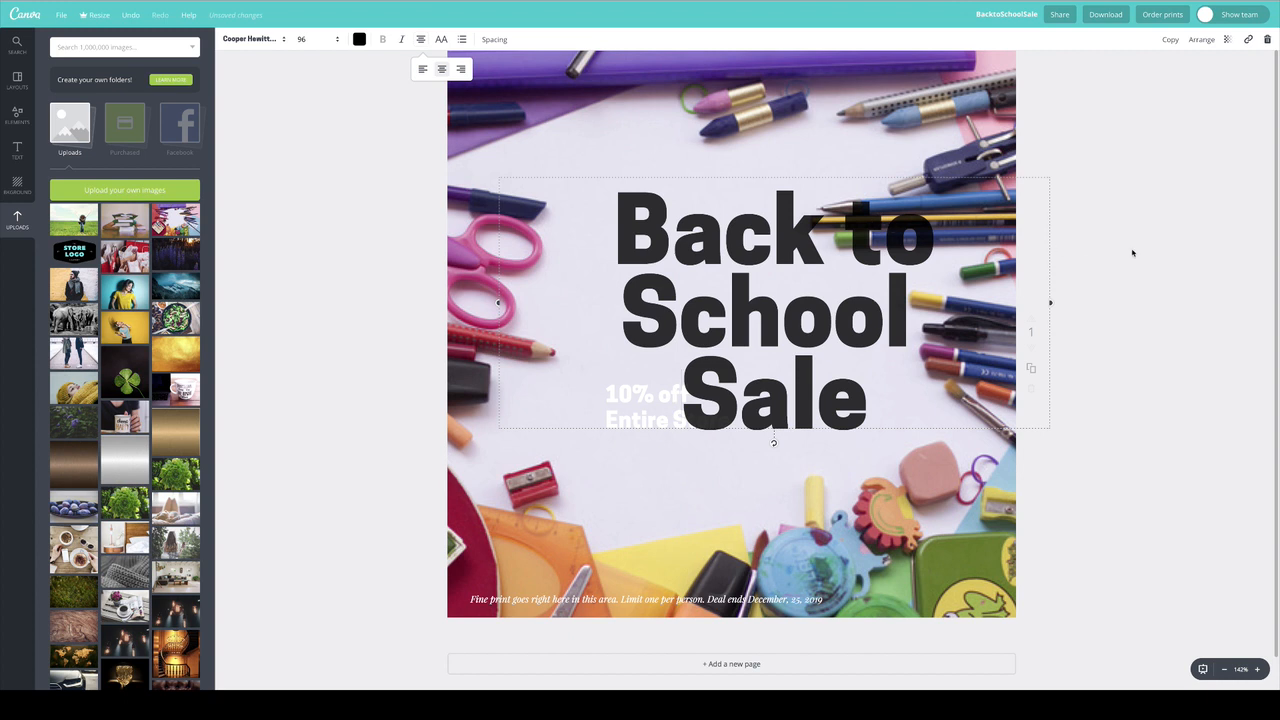
left_click(1134, 249)
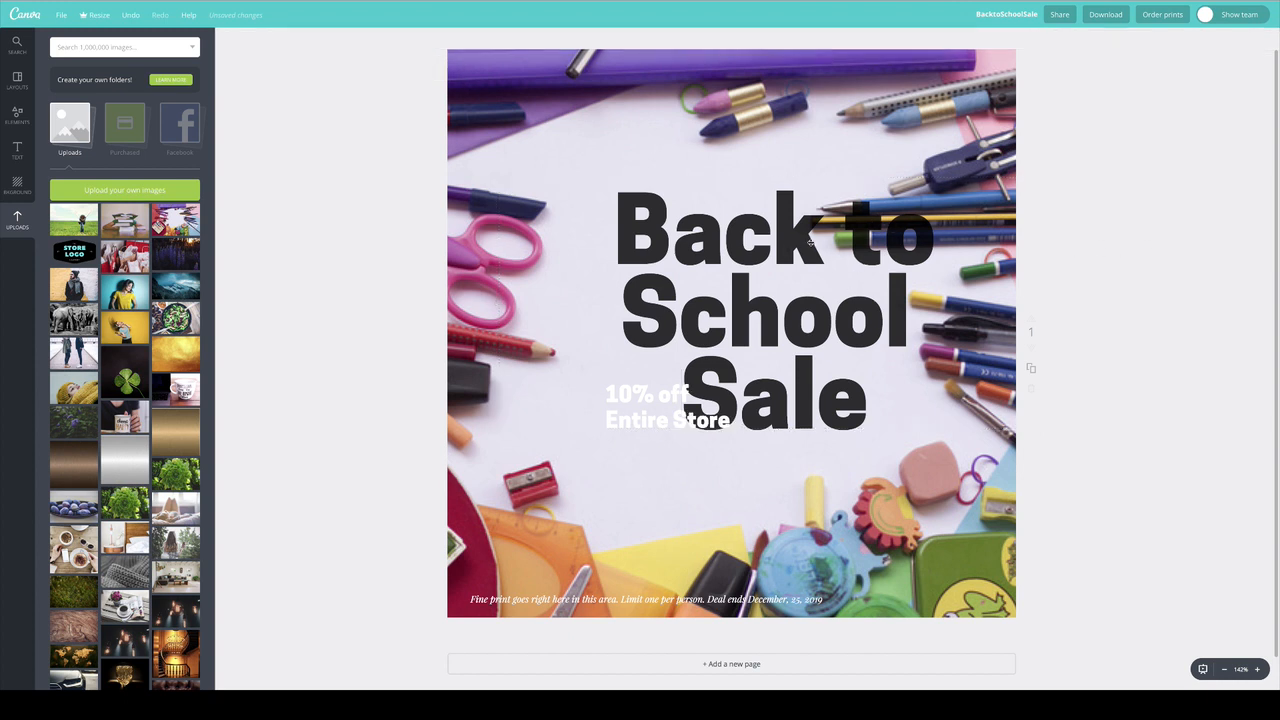
left_click_drag(787, 233, 724, 189)
Set the font size of the whole "Back to School Sale" heading to 80
double_click(610, 190)
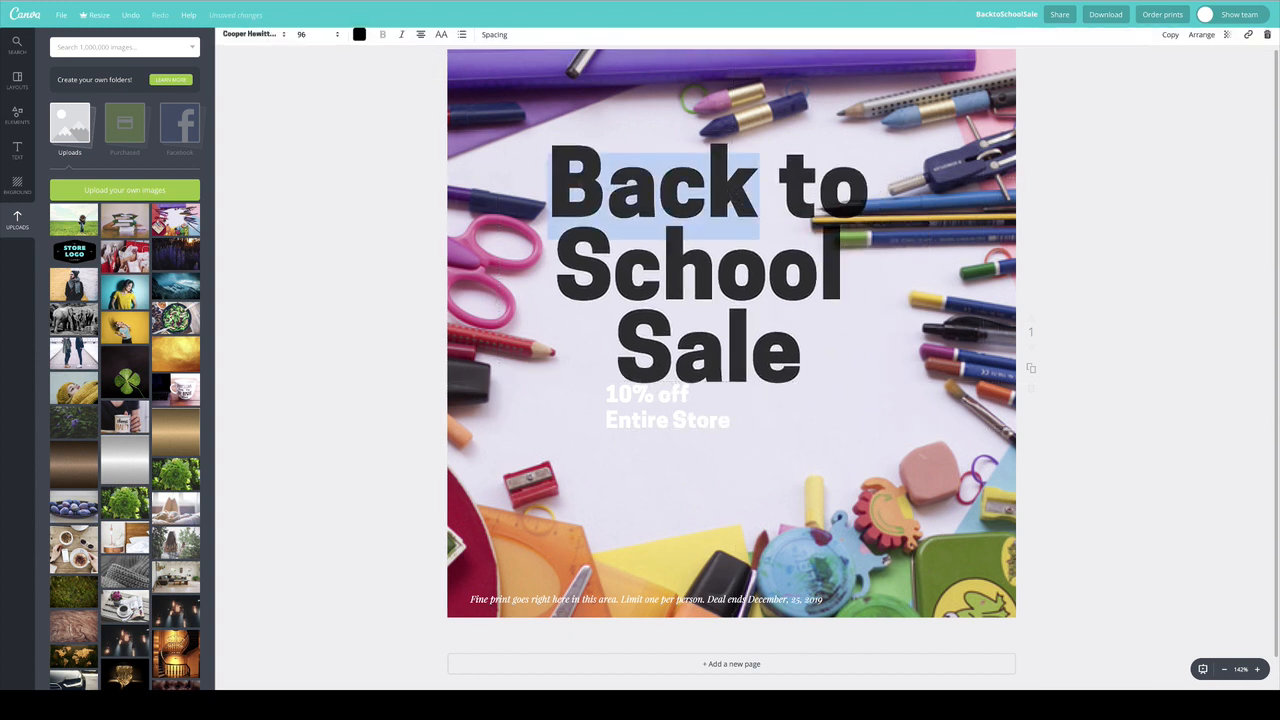
left_click_drag(554, 186, 900, 386)
left_click(318, 40)
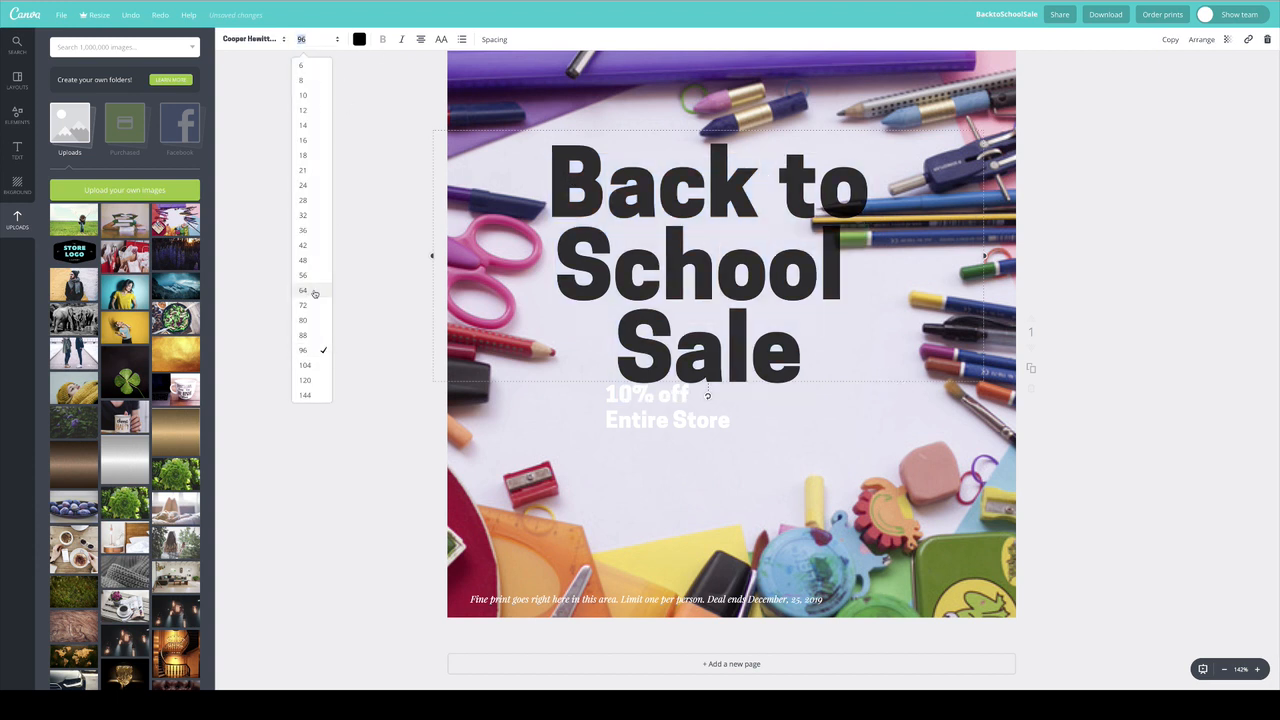
left_click(310, 321)
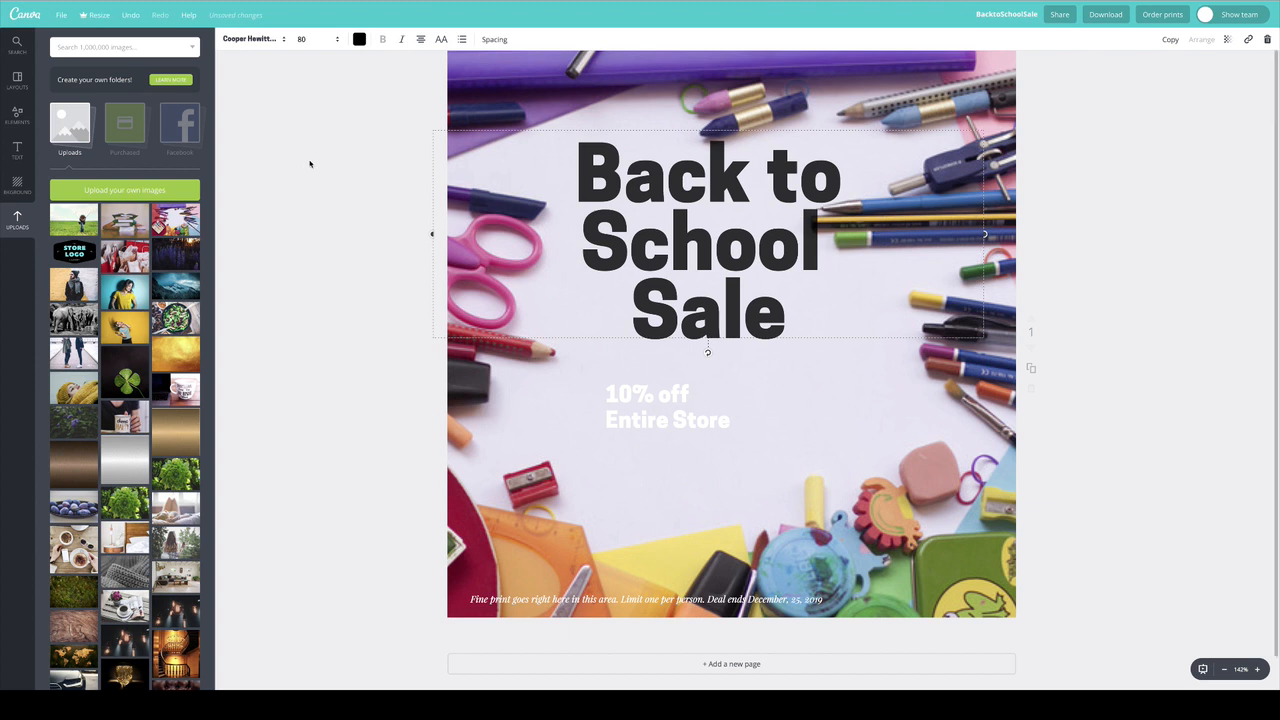
left_click(309, 163)
left_click(1017, 208)
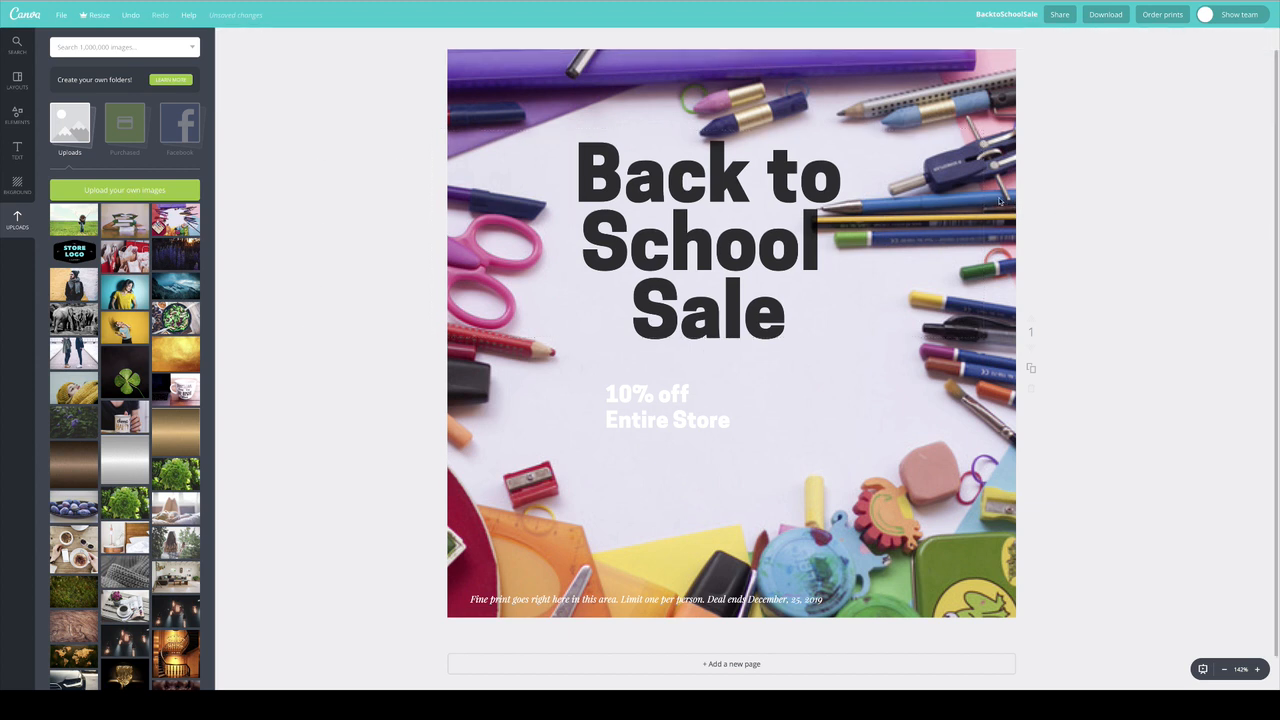
Shift the background photo slightly to the right so the pencils move away from the heading
left_click(983, 174)
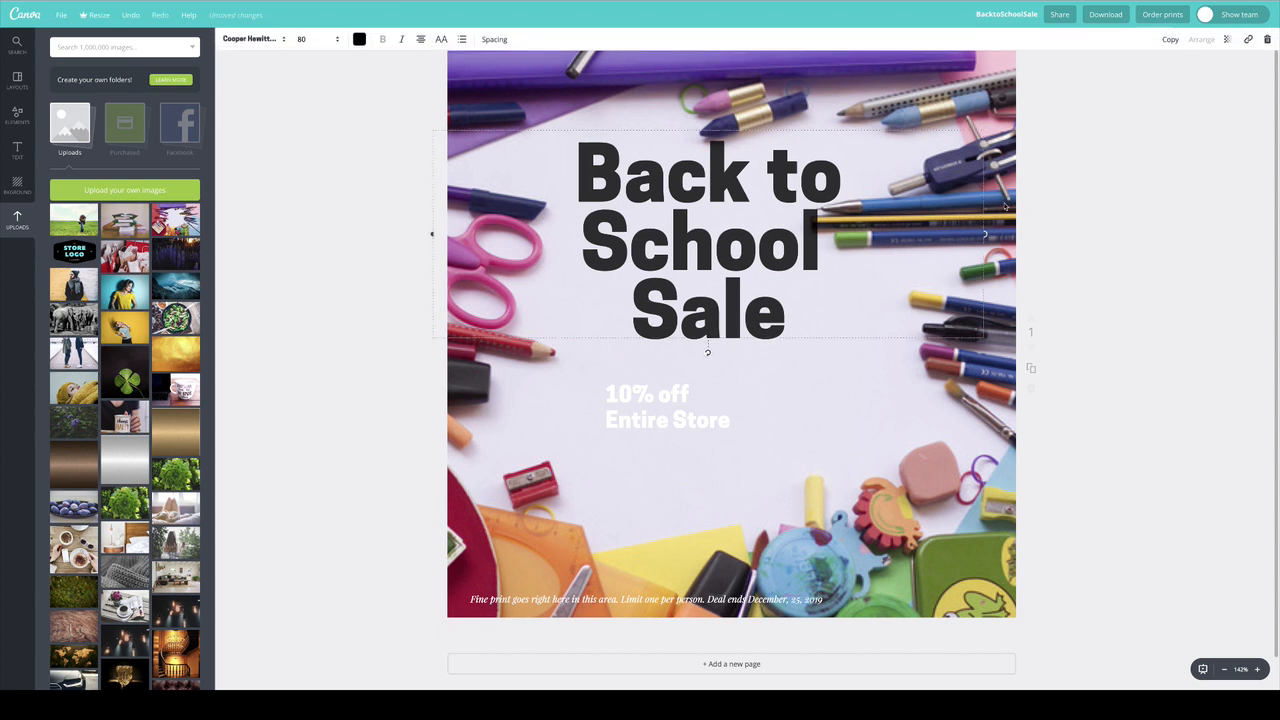
left_click(1006, 207)
left_click(970, 95)
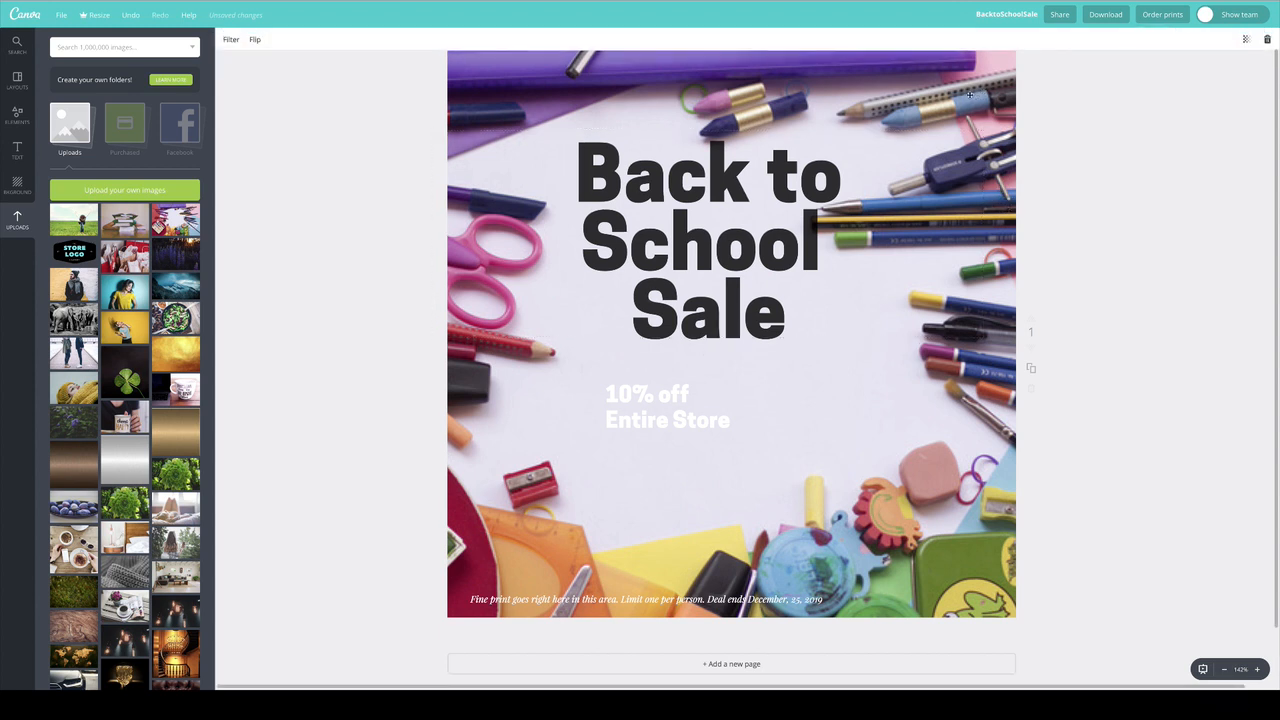
left_click_drag(986, 95, 1018, 96)
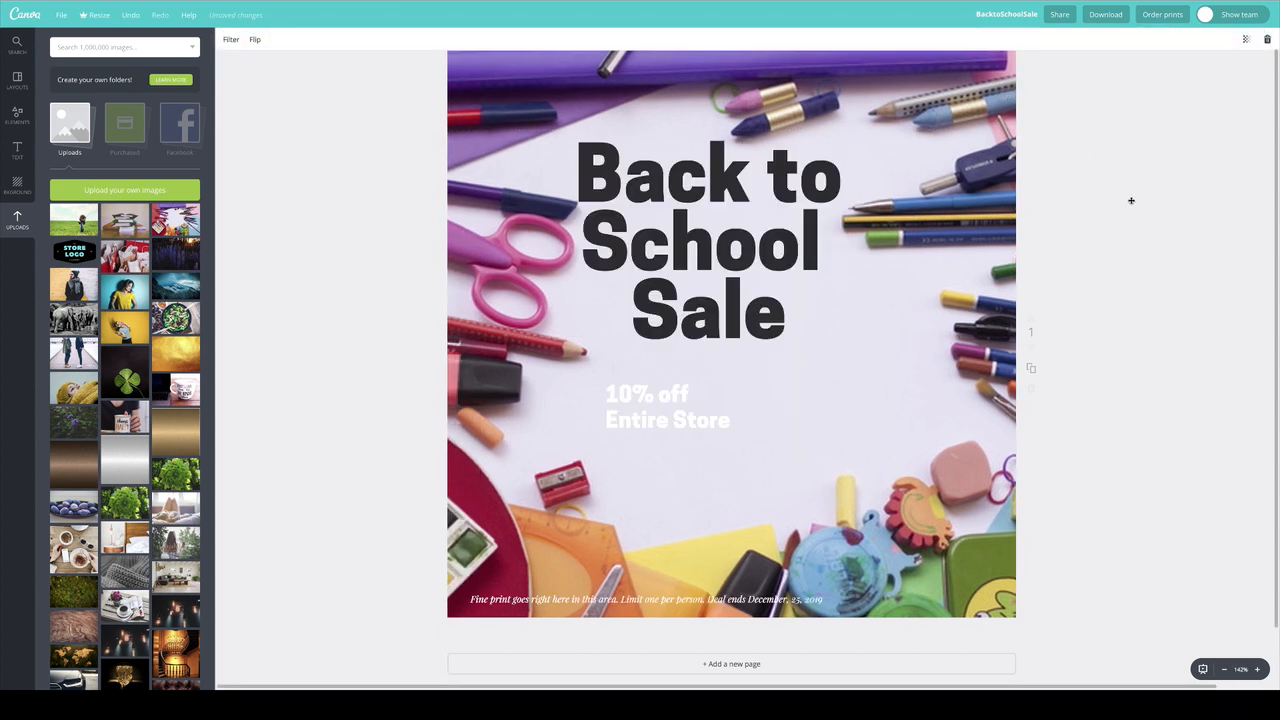
Stack the heading, "10% off" and "Entire Store" centered one below another on the canvas
left_click_drag(729, 270, 753, 280)
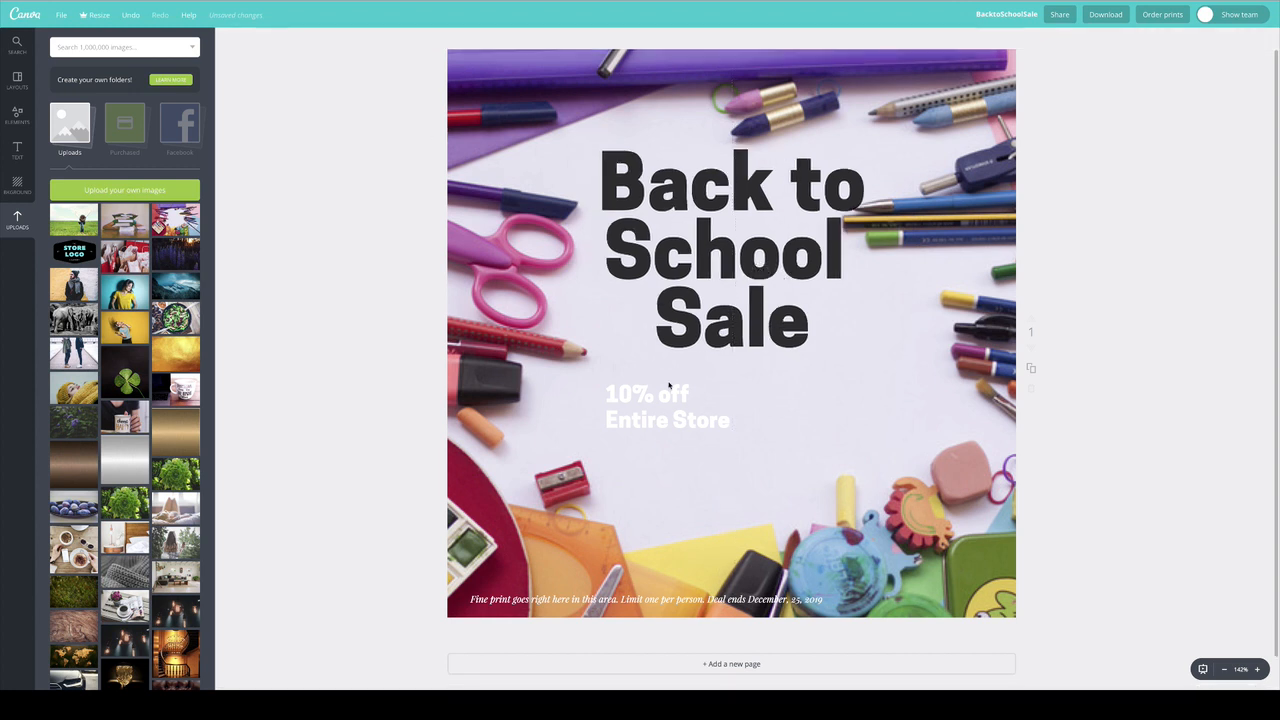
left_click_drag(676, 388, 732, 382)
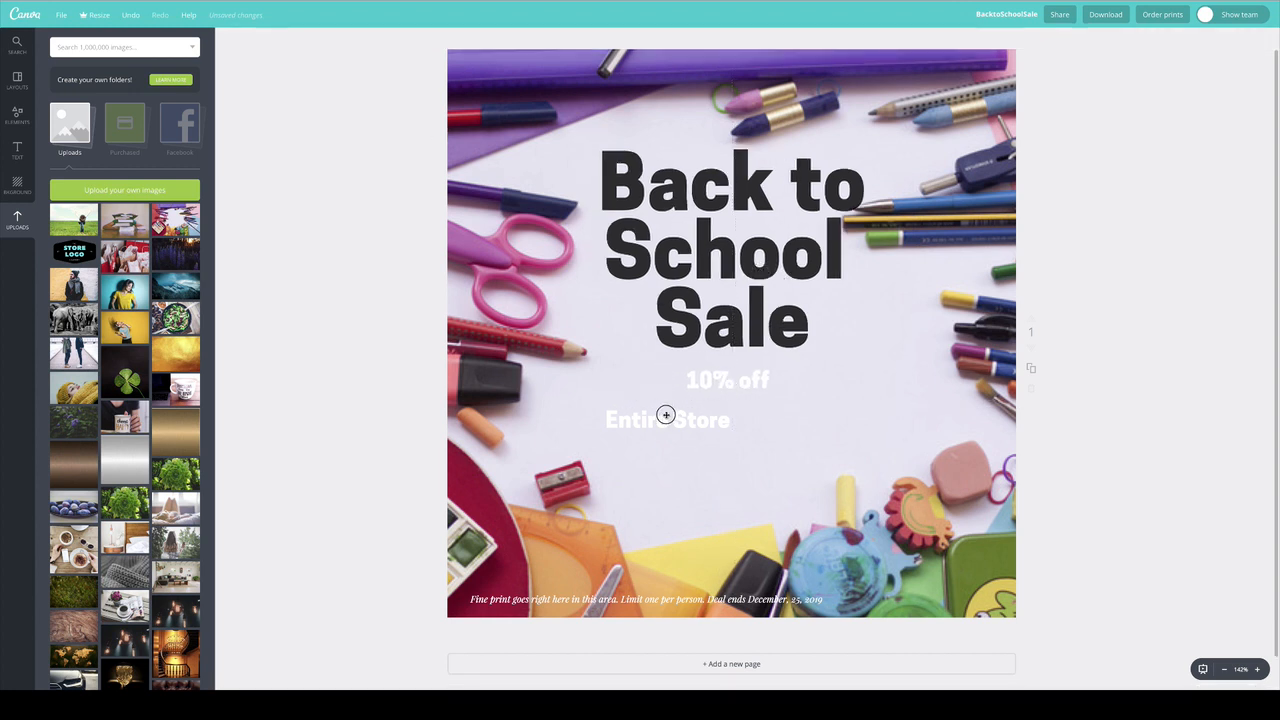
left_click_drag(666, 414, 730, 412)
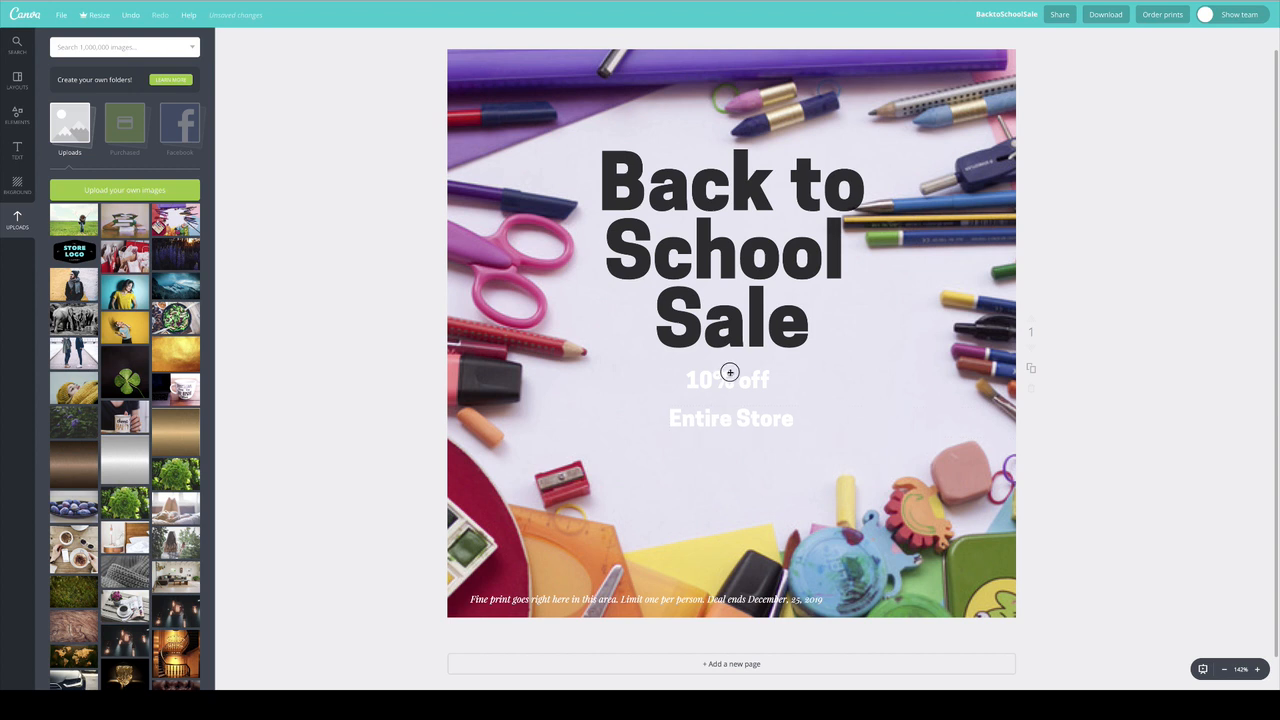
Set the font size of "10% off" to 42 and reposition it centered between the heading and "Entire Store"
double_click(730, 372)
left_click(304, 39)
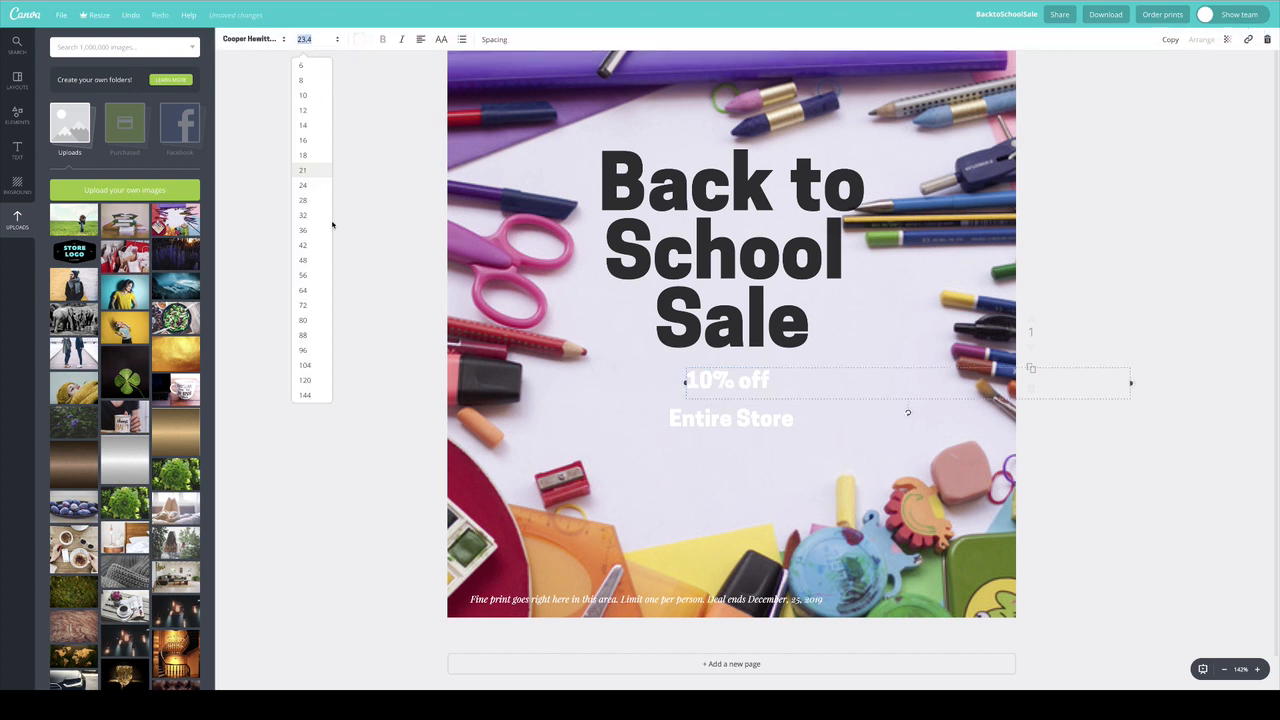
left_click(304, 245)
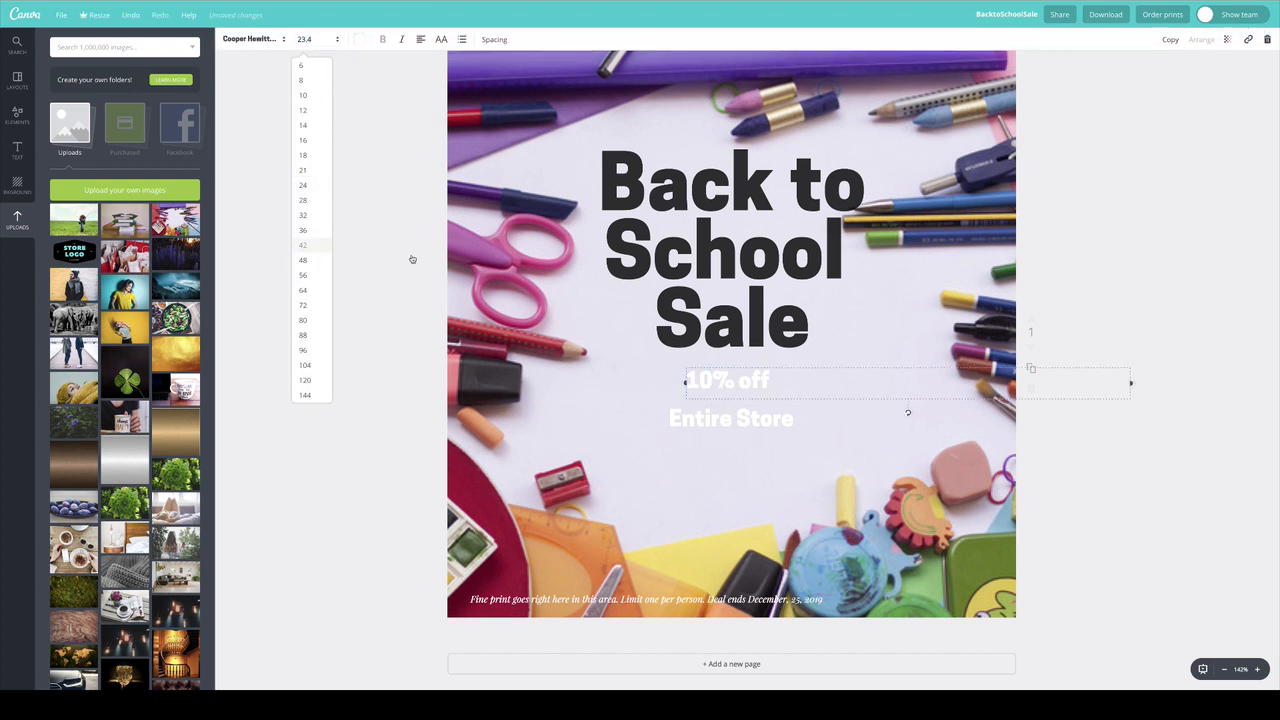
left_click(1127, 290)
left_click_drag(808, 392, 755, 430)
Set the font size of "Entire Store" to 36 and place it centered right below "10% off"
left_click(304, 39)
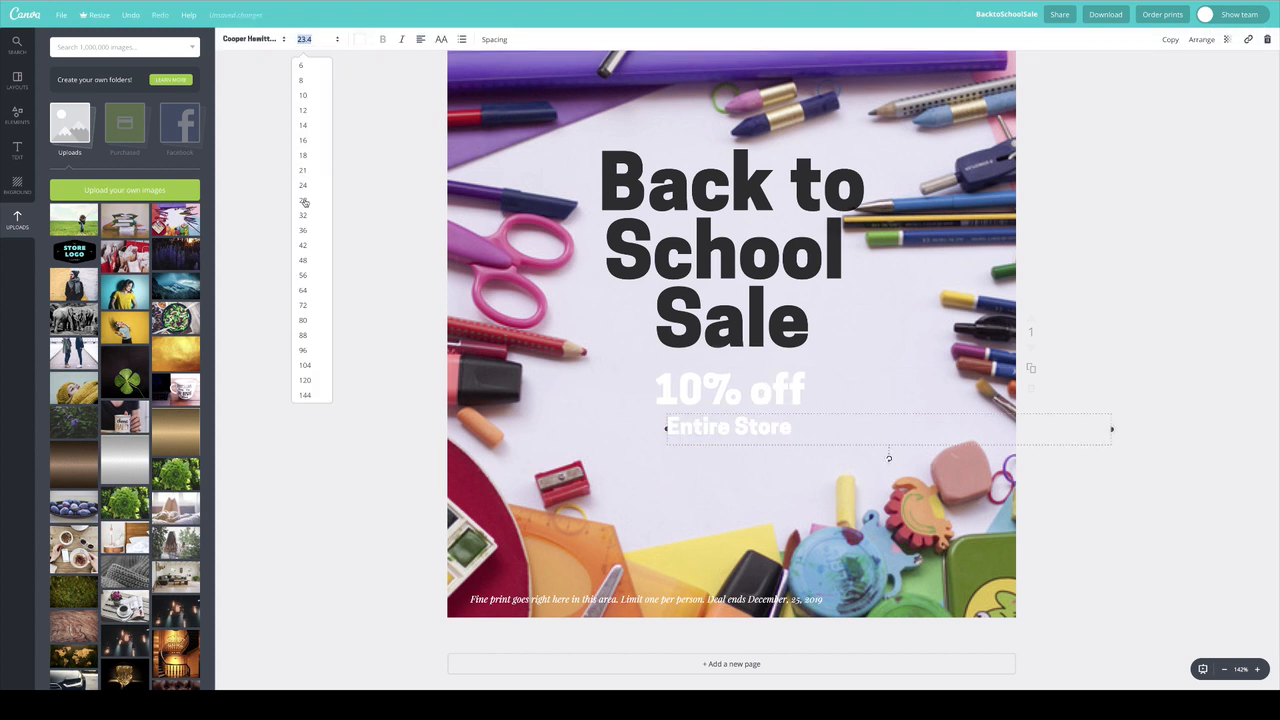
left_click(304, 230)
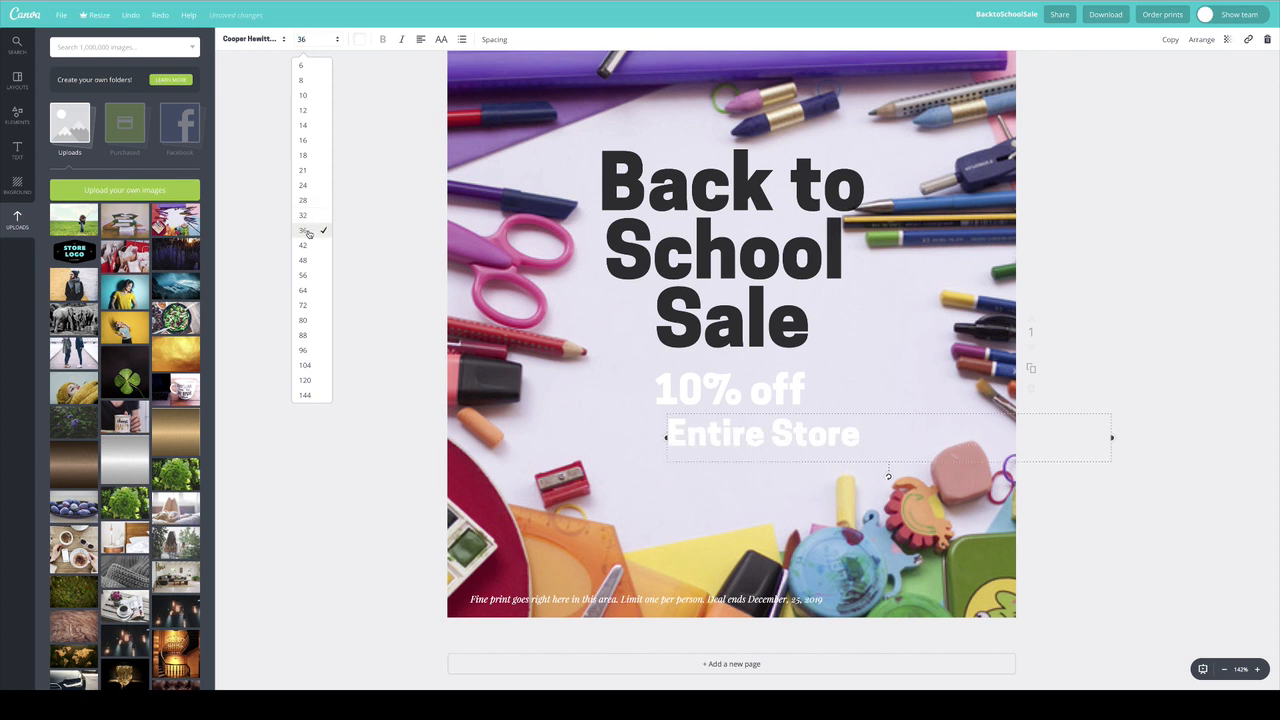
mouse_move(808, 434)
left_mouse_down()
mouse_move(771, 429)
mouse_move(787, 432)
left_mouse_up()
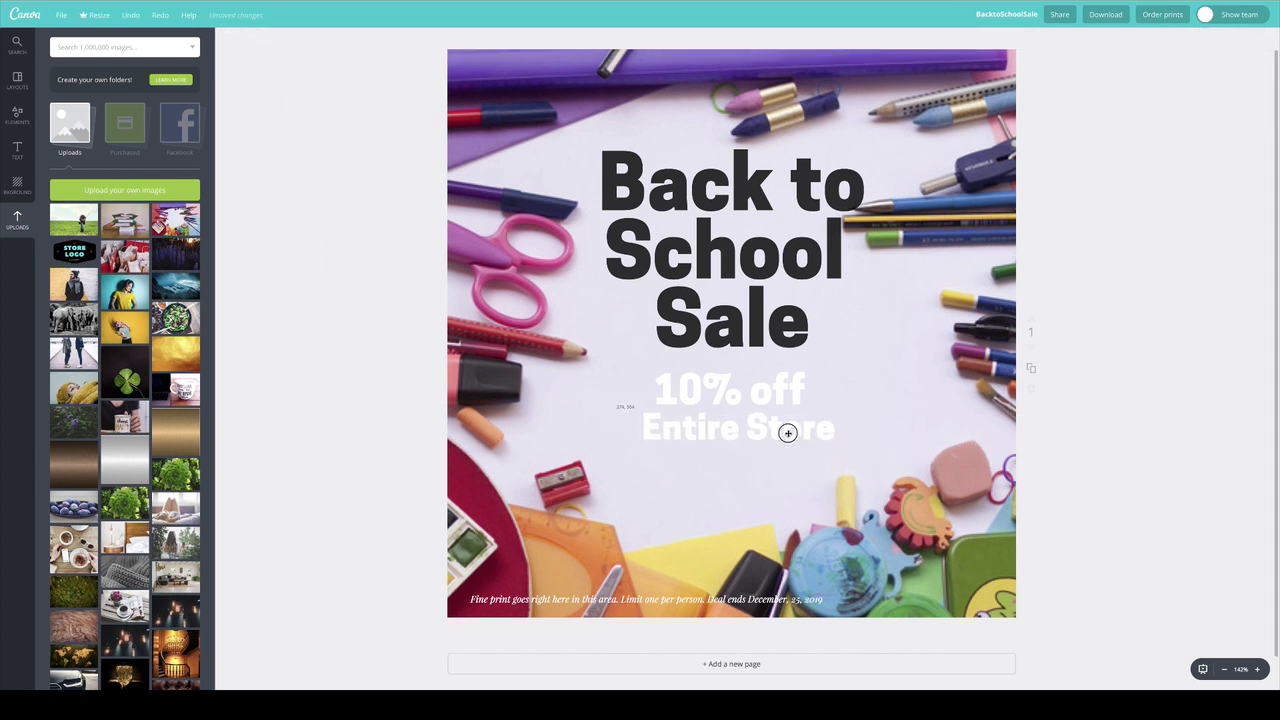
Place the fine print below "Entire Store" as two center-aligned lines, split after "in this area."
left_click_drag(683, 600, 769, 463)
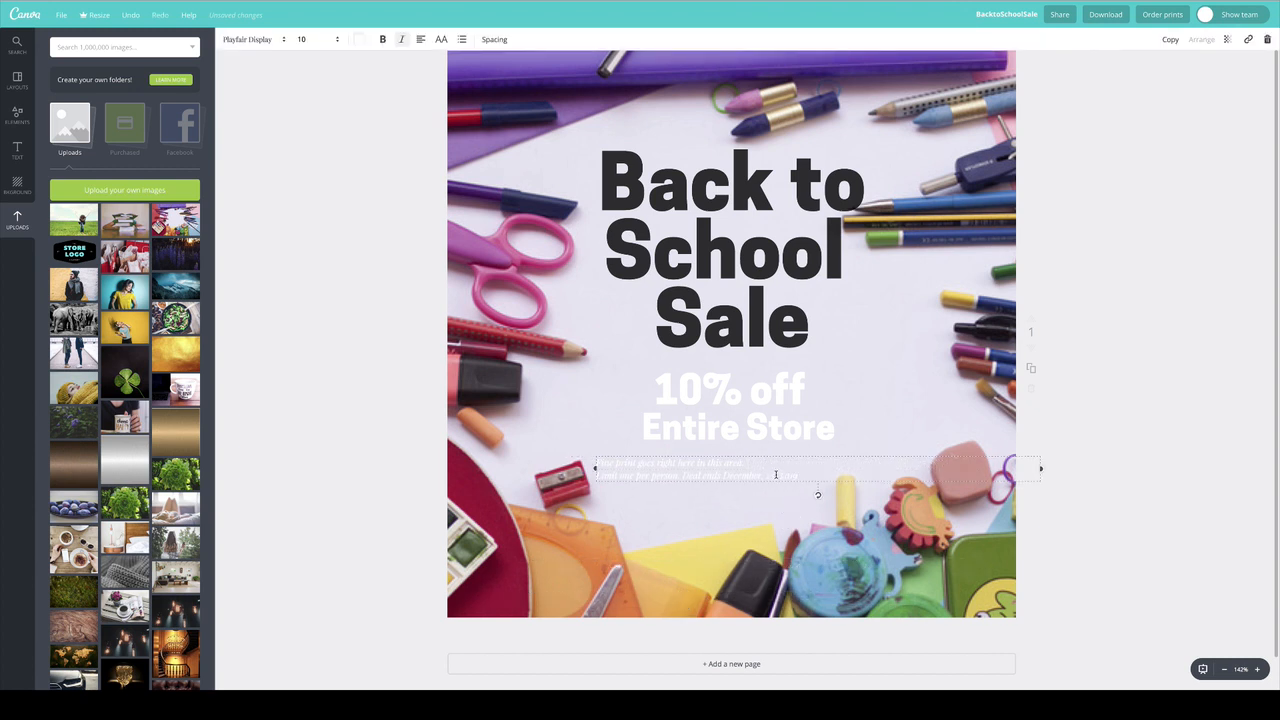
left_click_drag(717, 467, 590, 451)
left_click(420, 39)
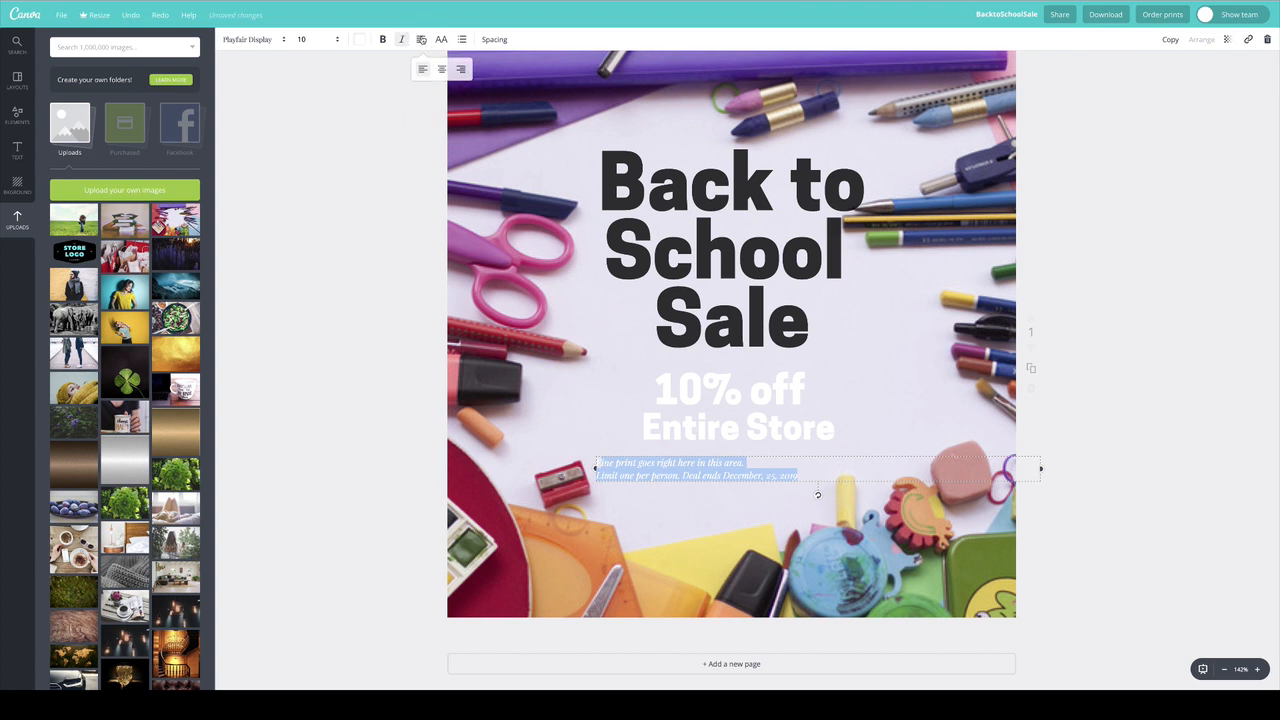
left_click_drag(597, 463, 660, 462)
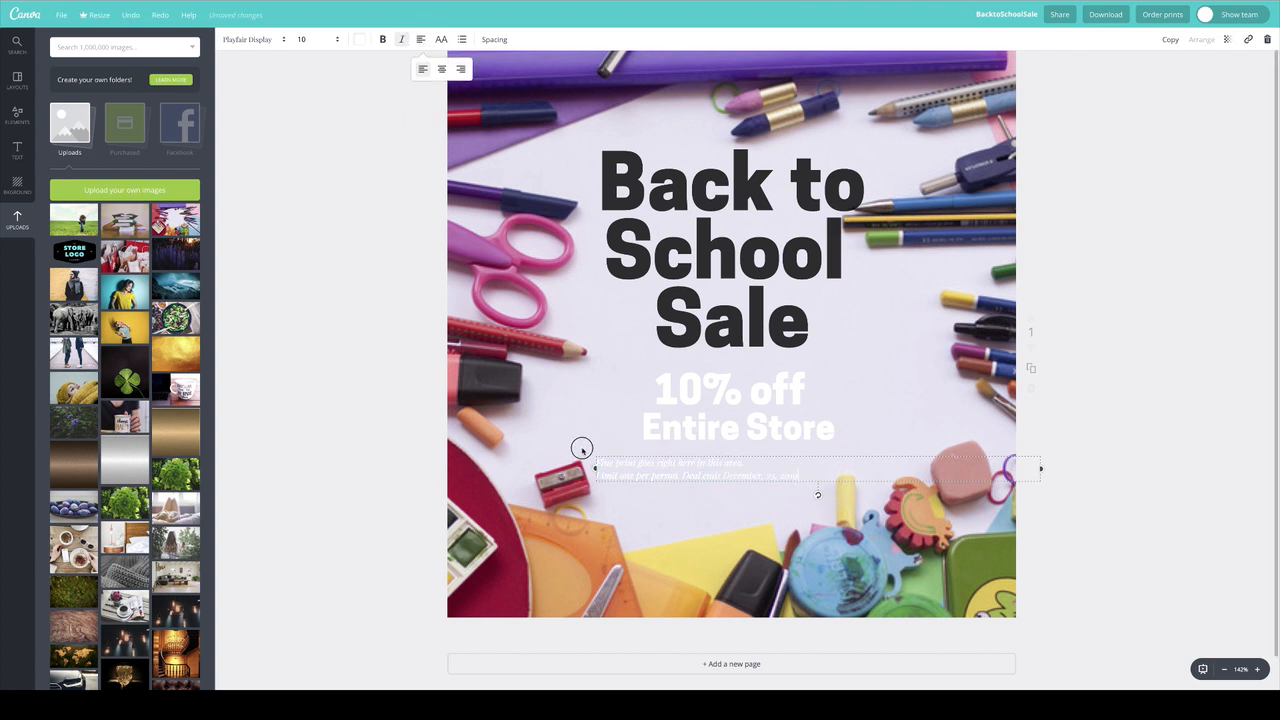
left_click_drag(581, 448, 804, 477)
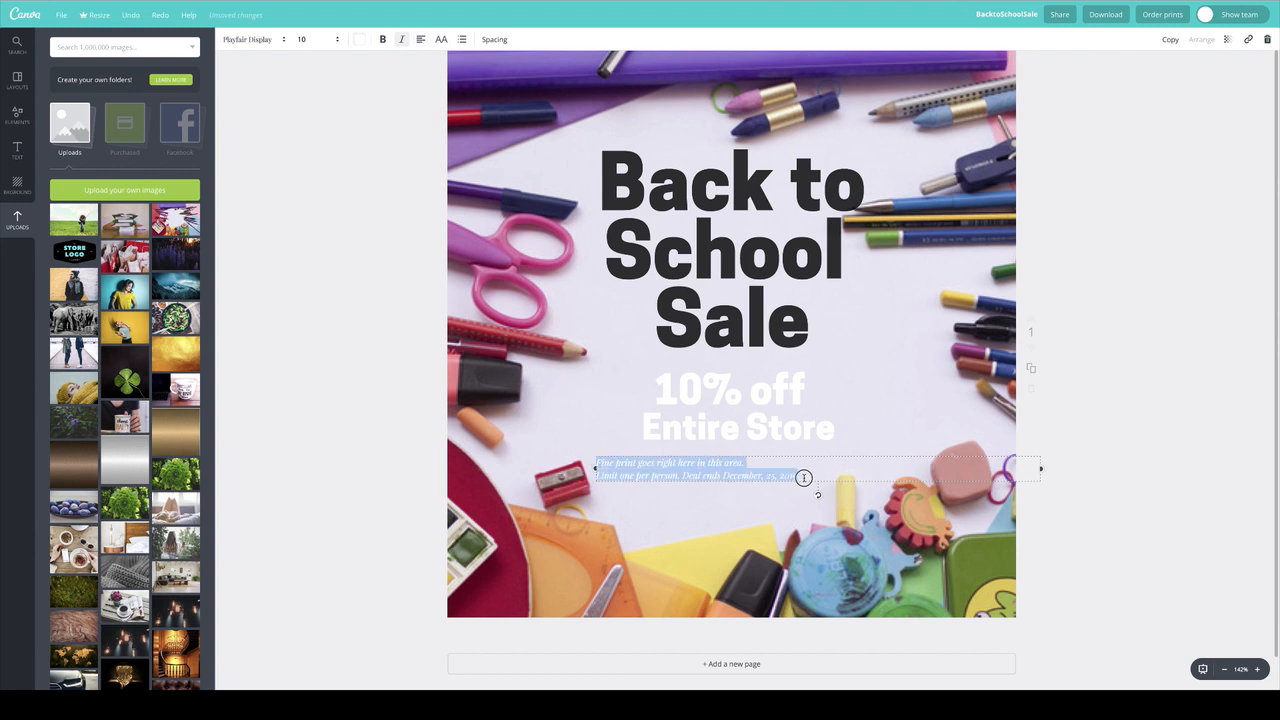
left_click(420, 39)
left_click(441, 69)
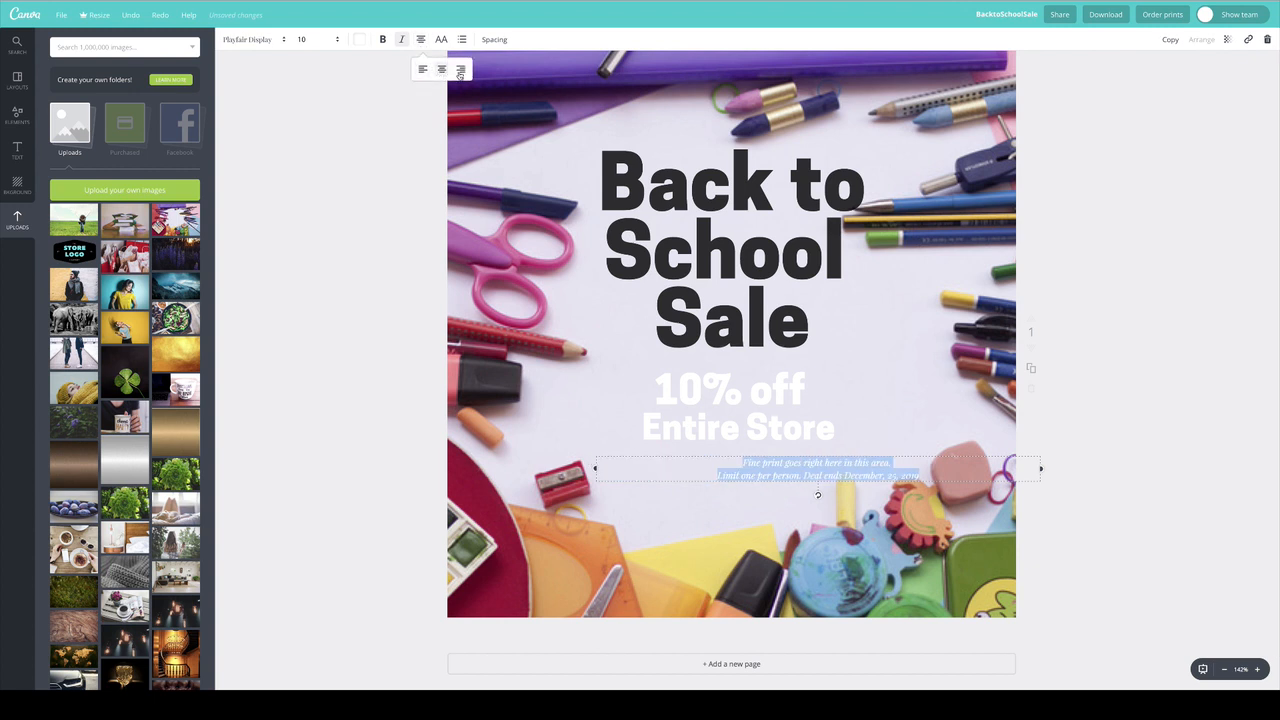
Color the fine print medium gray and move it down, centered on the canvas below "Entire Store"
left_click(360, 39)
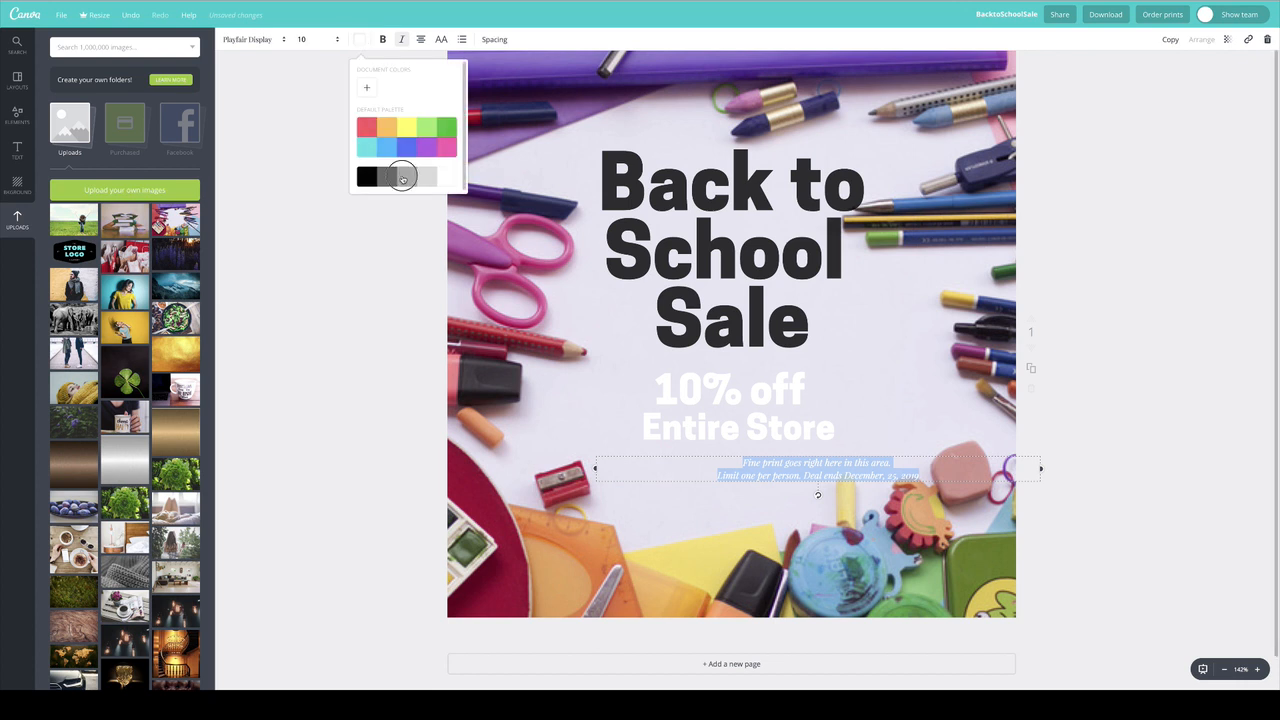
left_click(402, 178)
left_click(826, 463)
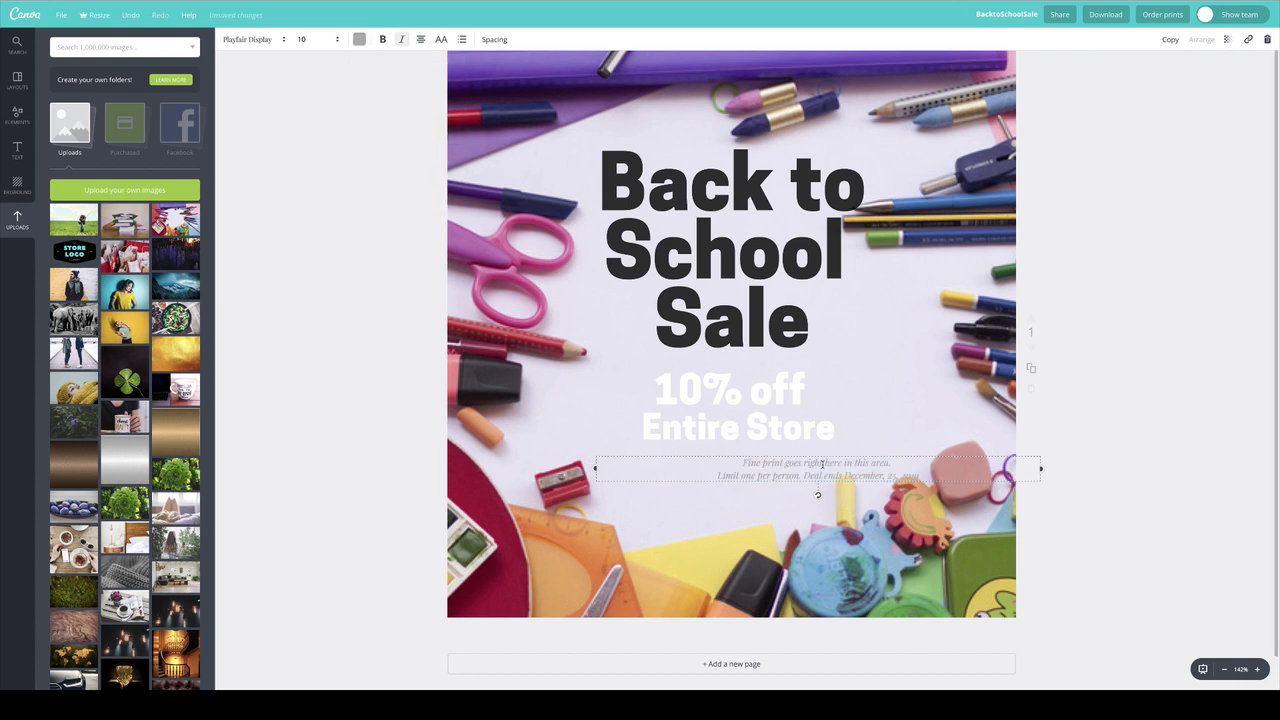
left_click_drag(772, 472, 691, 496)
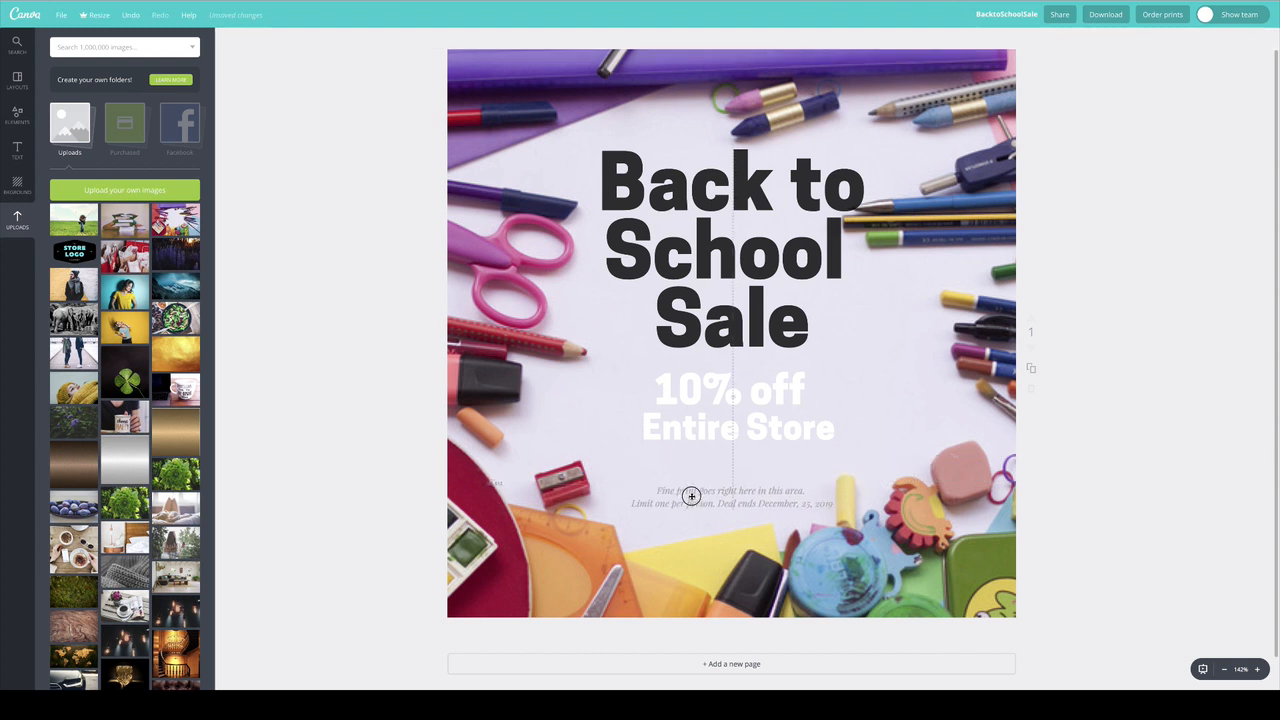
Move "Entire Store" and "10% off" down slightly to leave more space below the heading
left_click(680, 388)
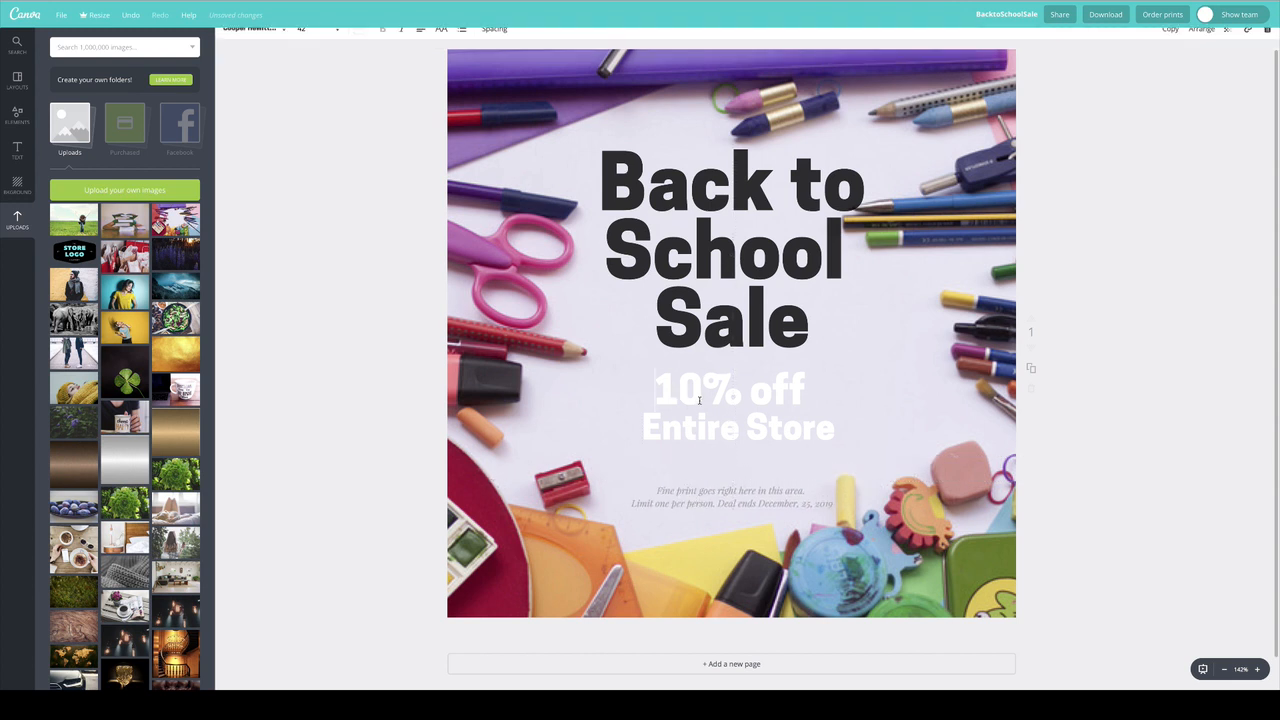
left_click(1152, 385)
left_click_drag(795, 431, 791, 441)
left_click_drag(751, 397, 758, 406)
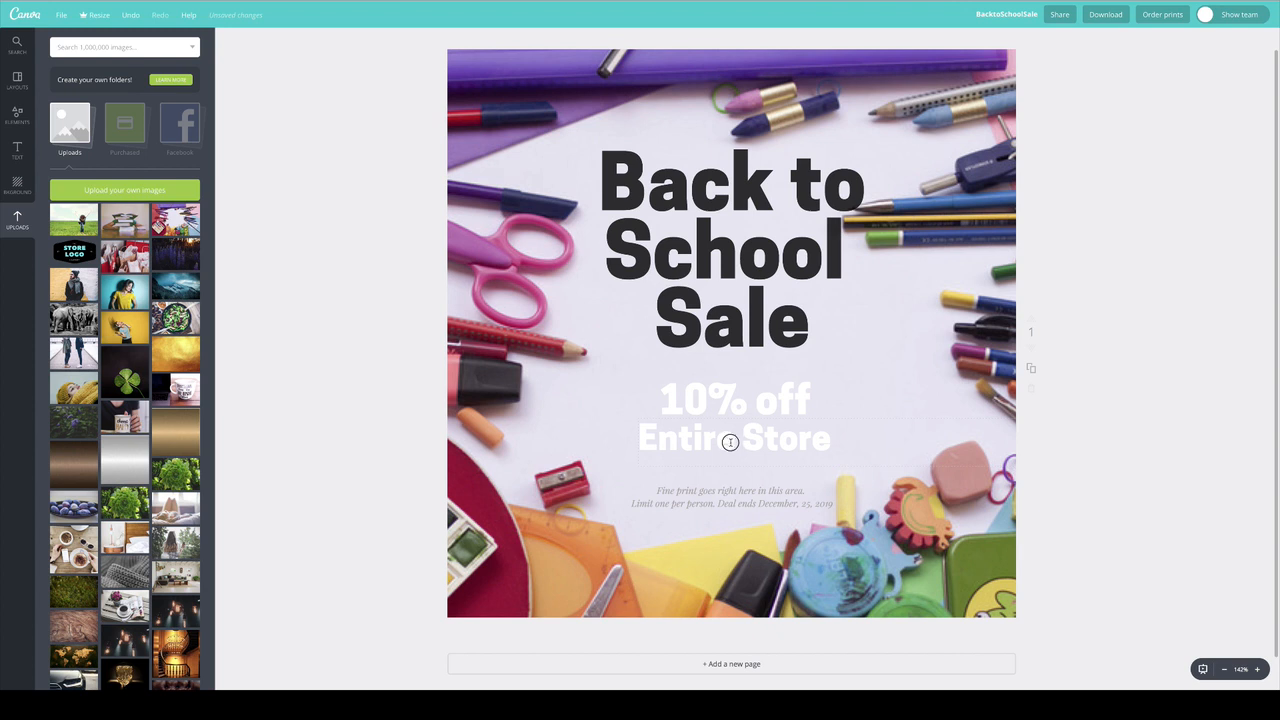
Change "Entire Store" to all uppercase and widen its letter spacing
left_click(730, 442)
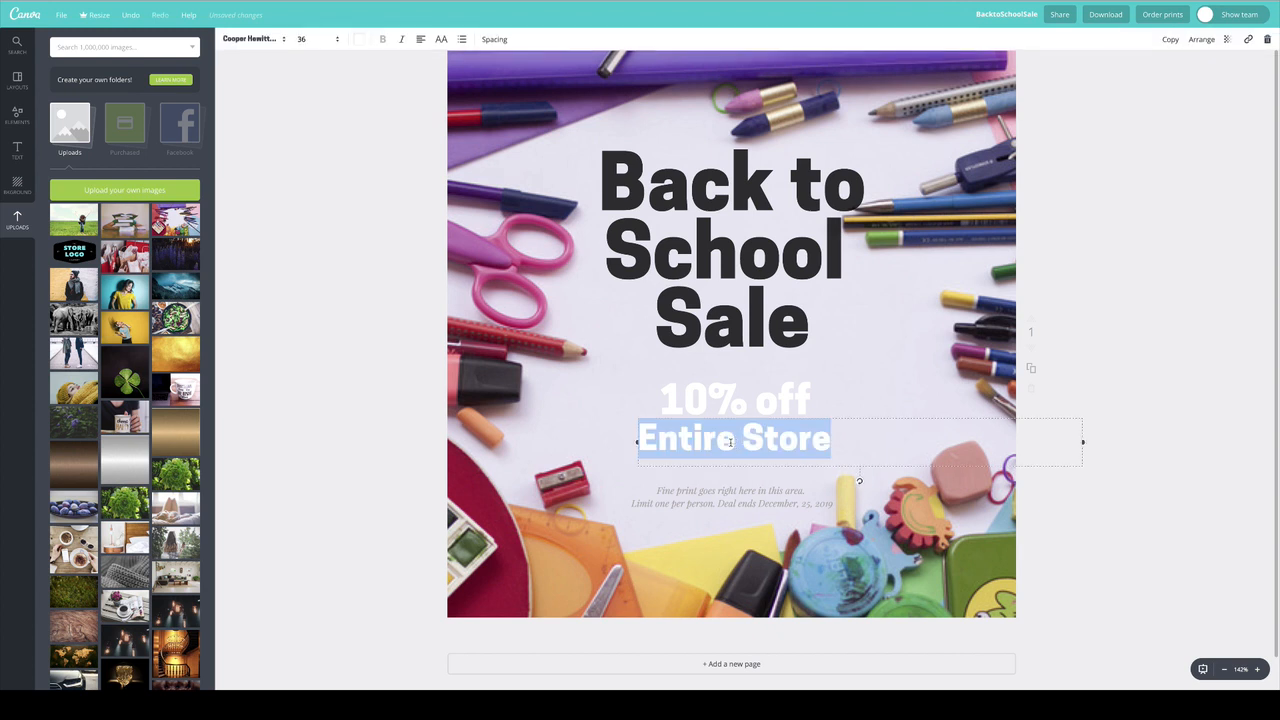
left_click(441, 39)
left_click(494, 39)
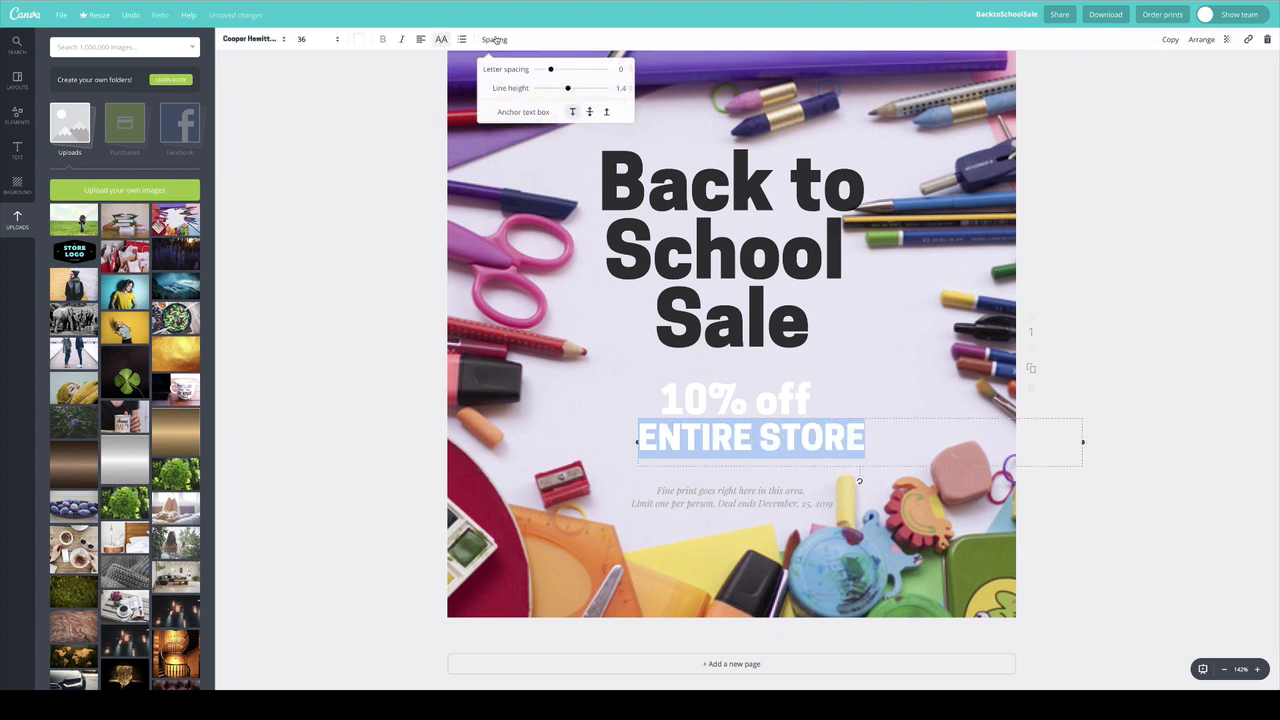
left_click_drag(550, 69, 560, 70)
left_click(376, 222)
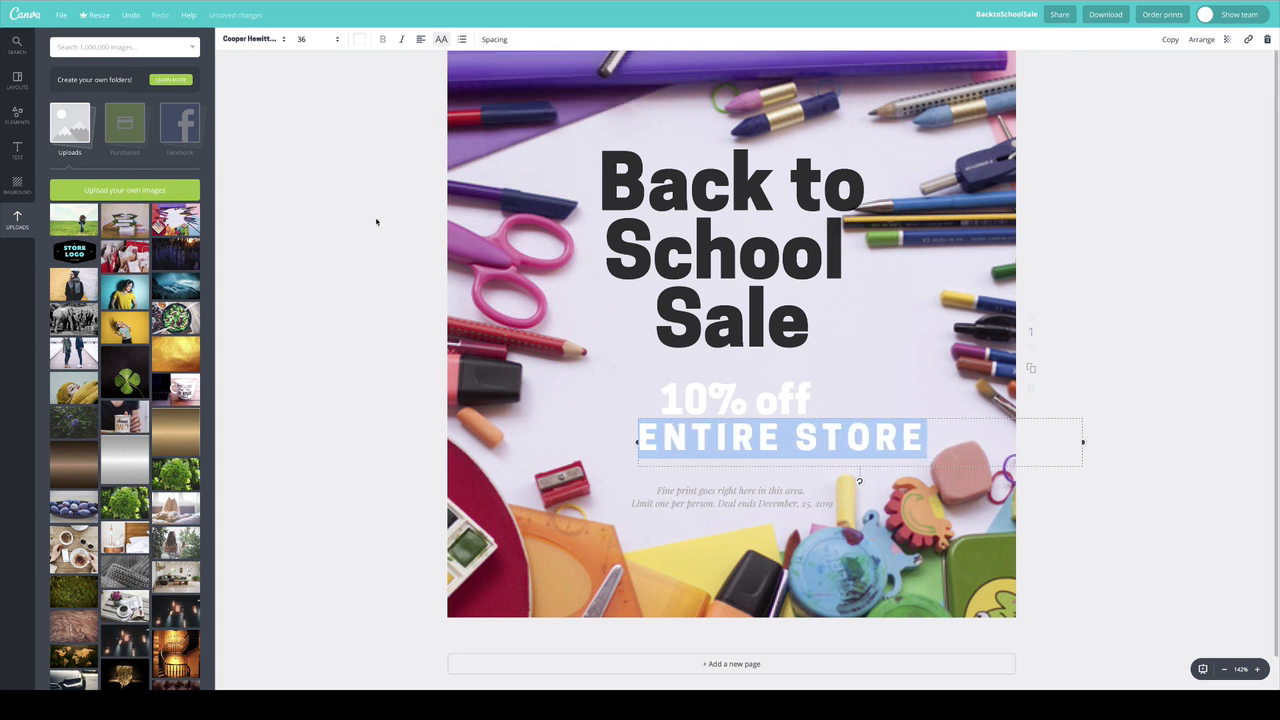
Reposition "ENTIRE STORE", "10% off" and the heading so they line up in a centered stack above the fine print
left_click(350, 325)
left_click_drag(777, 437, 783, 400)
left_click_drag(764, 328, 751, 320)
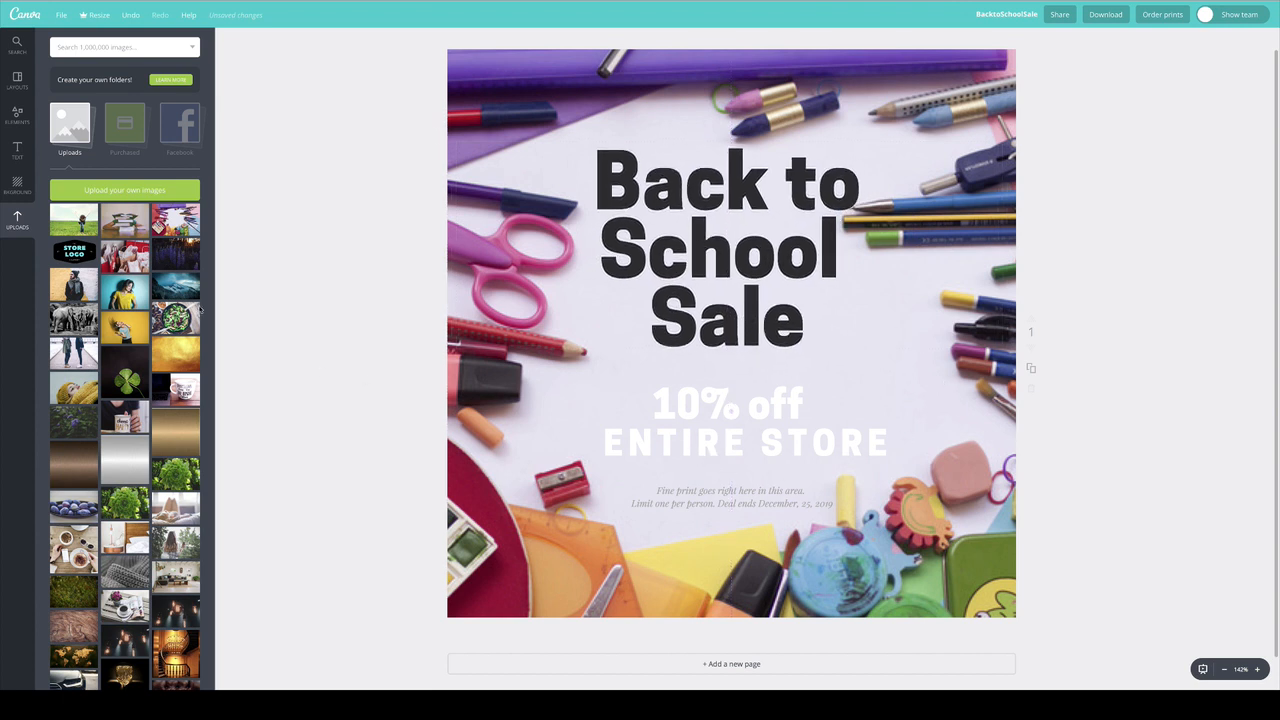
Add a white square shape and stretch it into a full-width horizontal band between the heading and the fine print
left_click(17, 116)
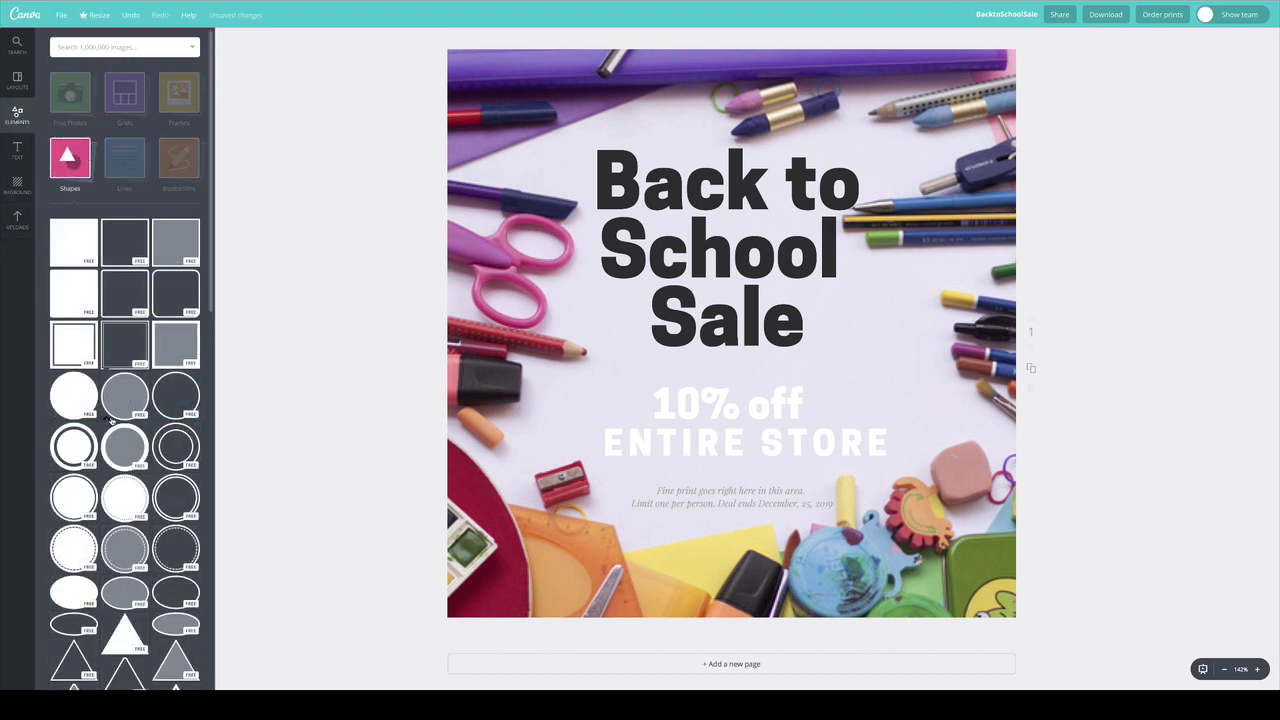
left_click_drag(74, 240, 796, 162)
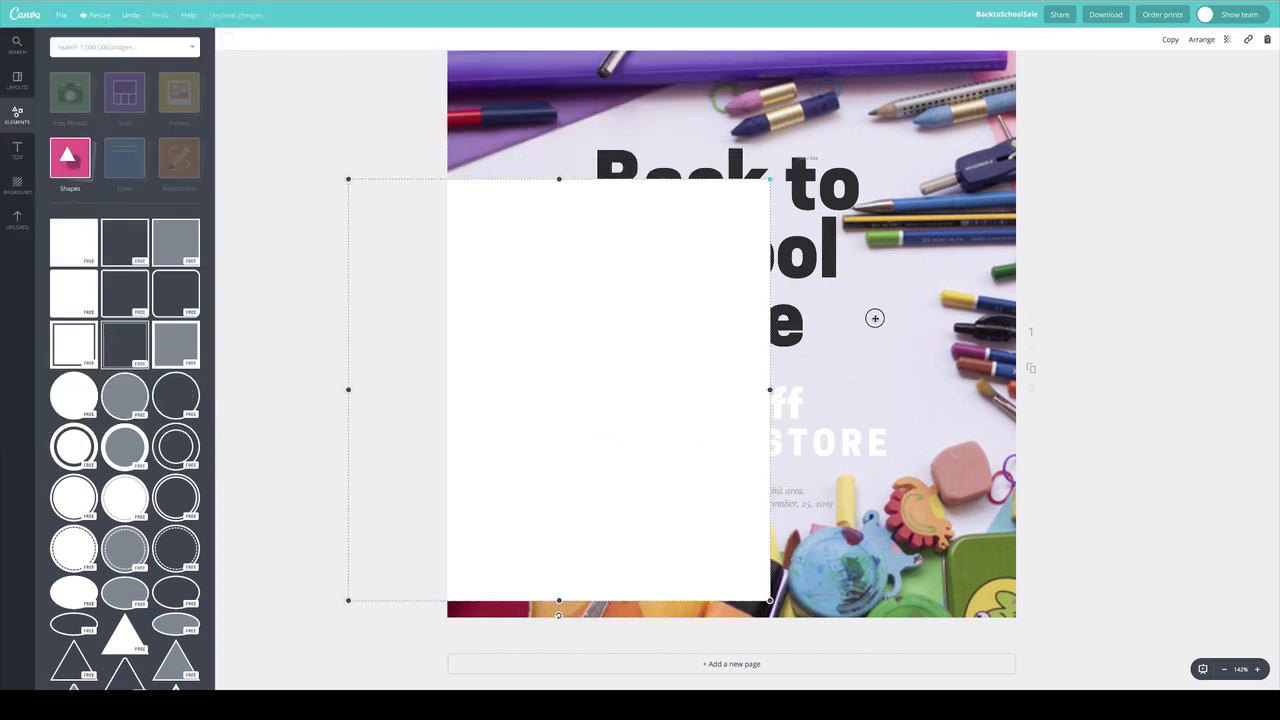
left_click_drag(753, 399, 1151, 374)
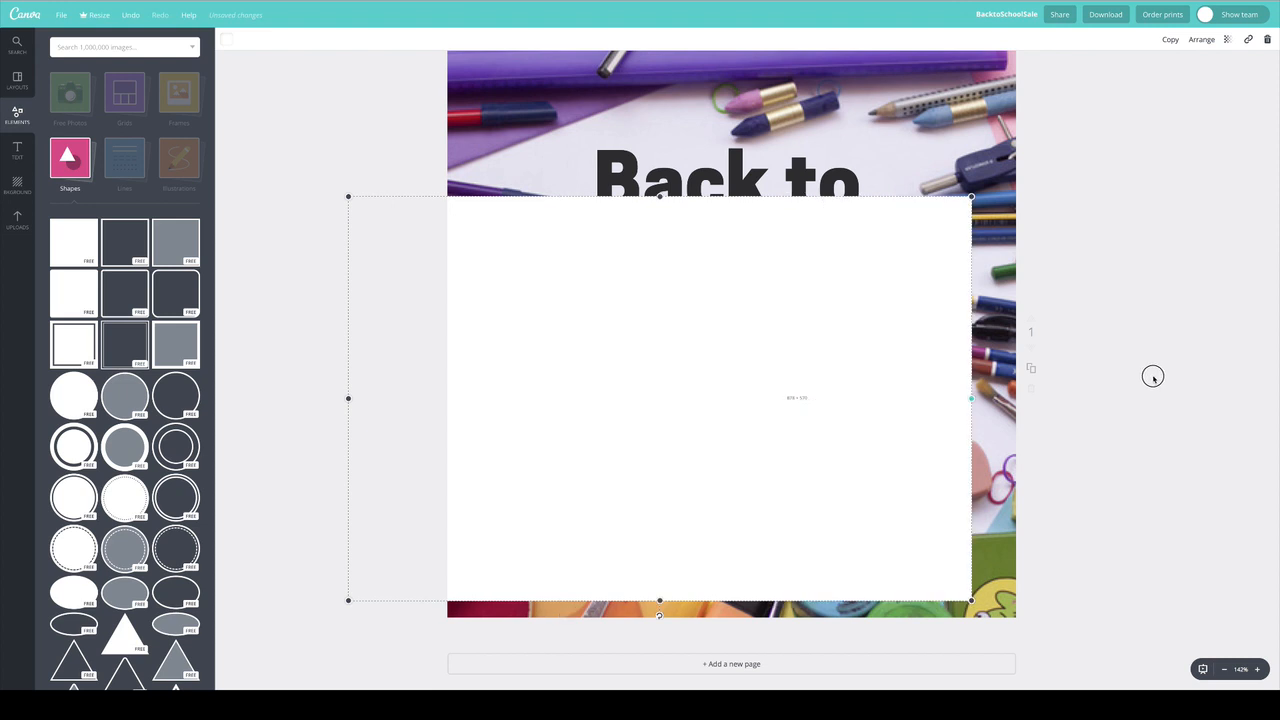
left_click_drag(752, 198, 762, 482)
left_click_drag(785, 529, 790, 402)
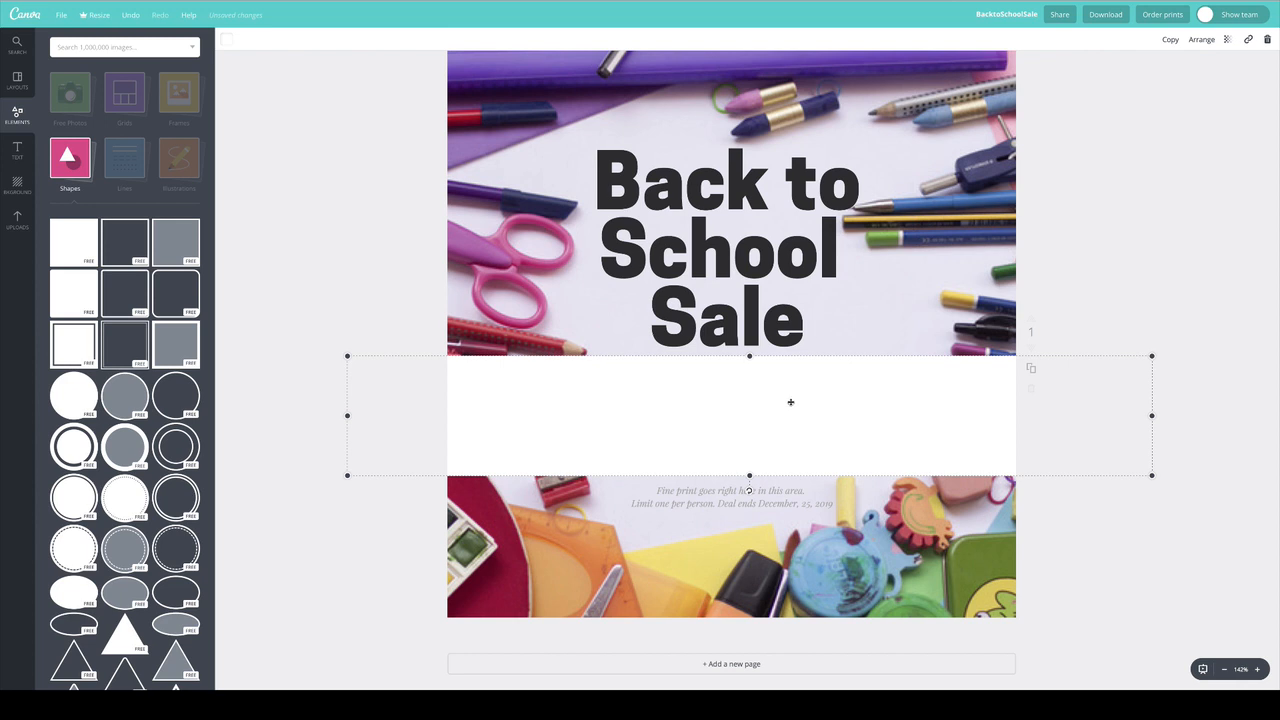
Send the white band backward so it sits behind "10% off" and "ENTIRE STORE"
left_click(1203, 42)
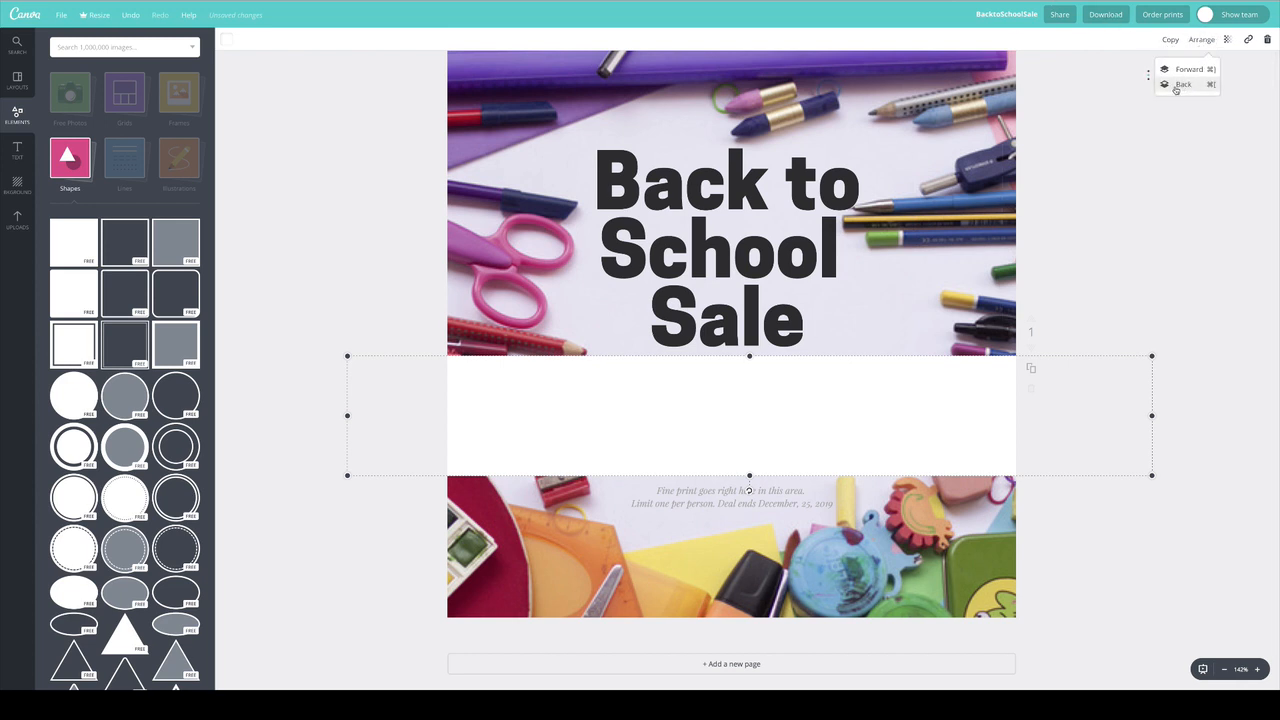
left_click(1179, 86)
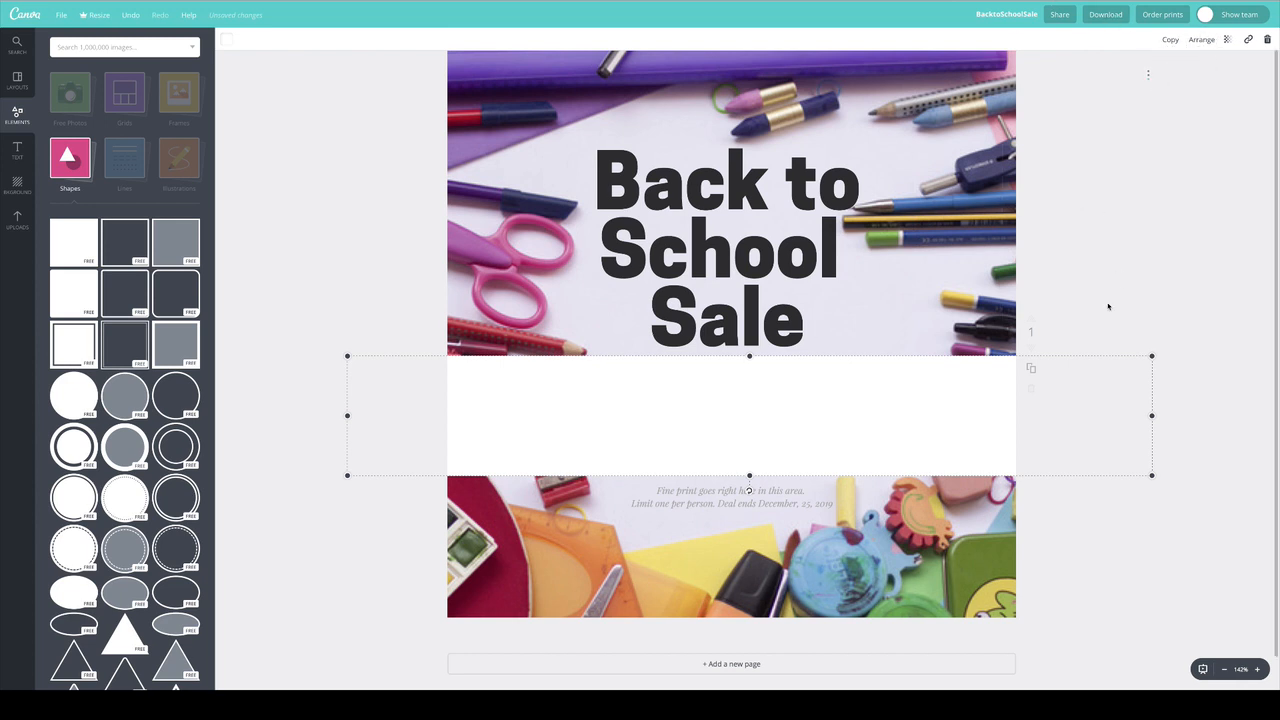
left_click(1117, 253)
Color the "10% off" text purple and shift it up slightly within the white band
left_click(700, 401)
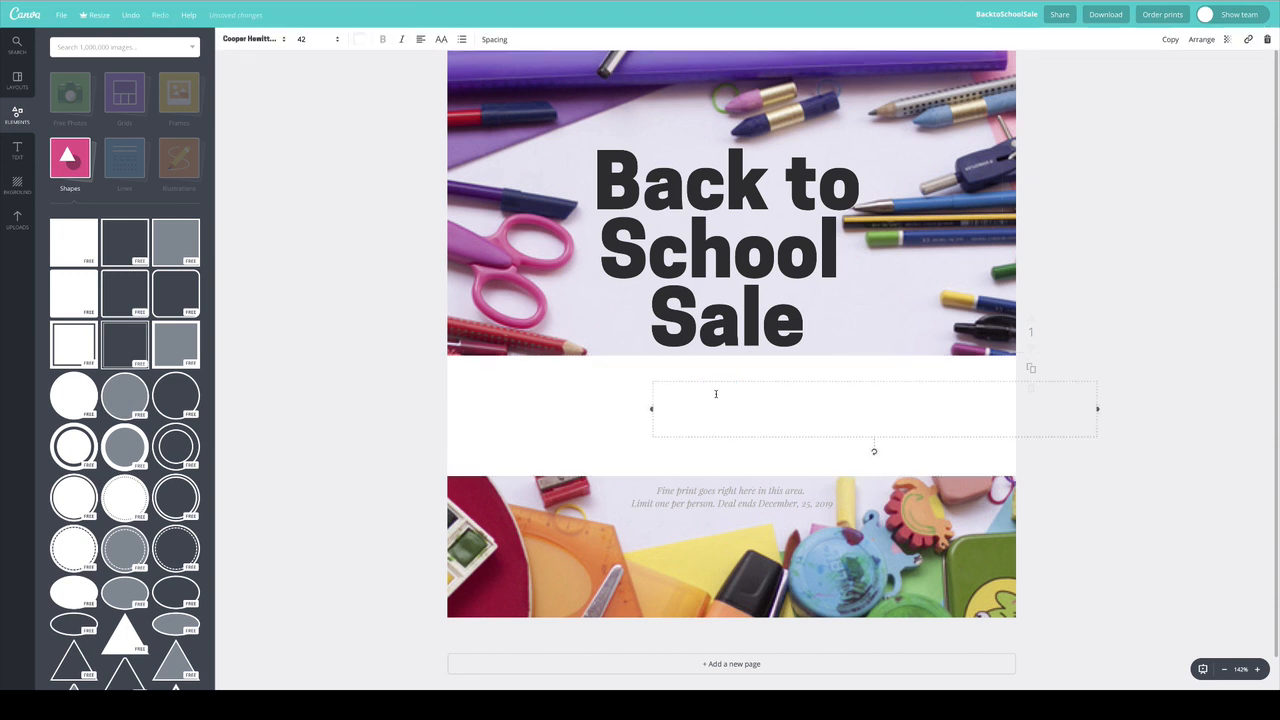
double_click(715, 394)
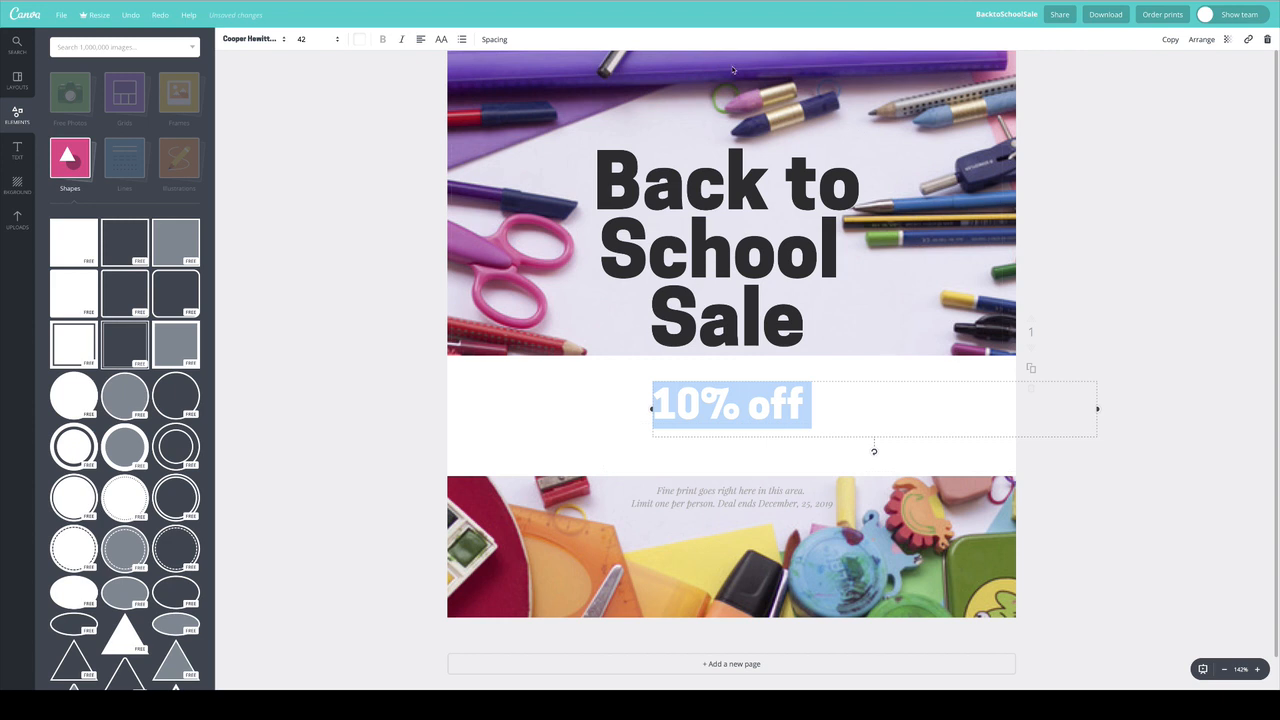
left_click(361, 41)
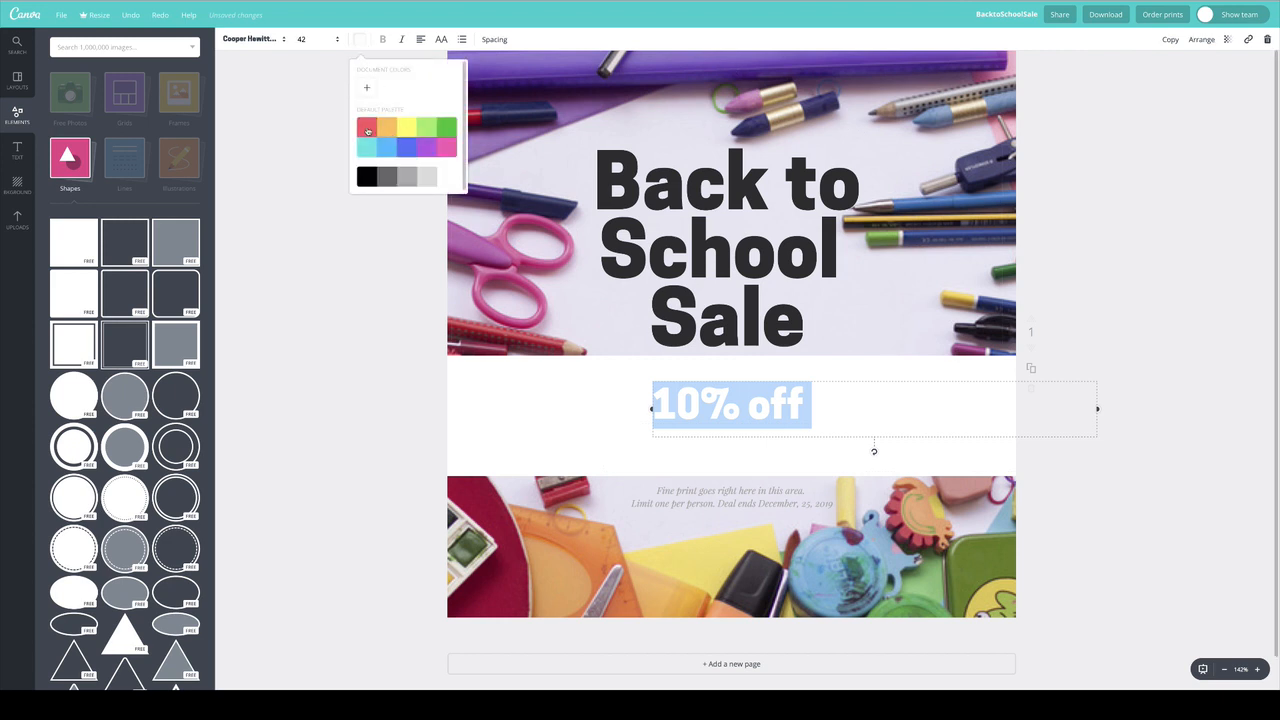
left_click(367, 129)
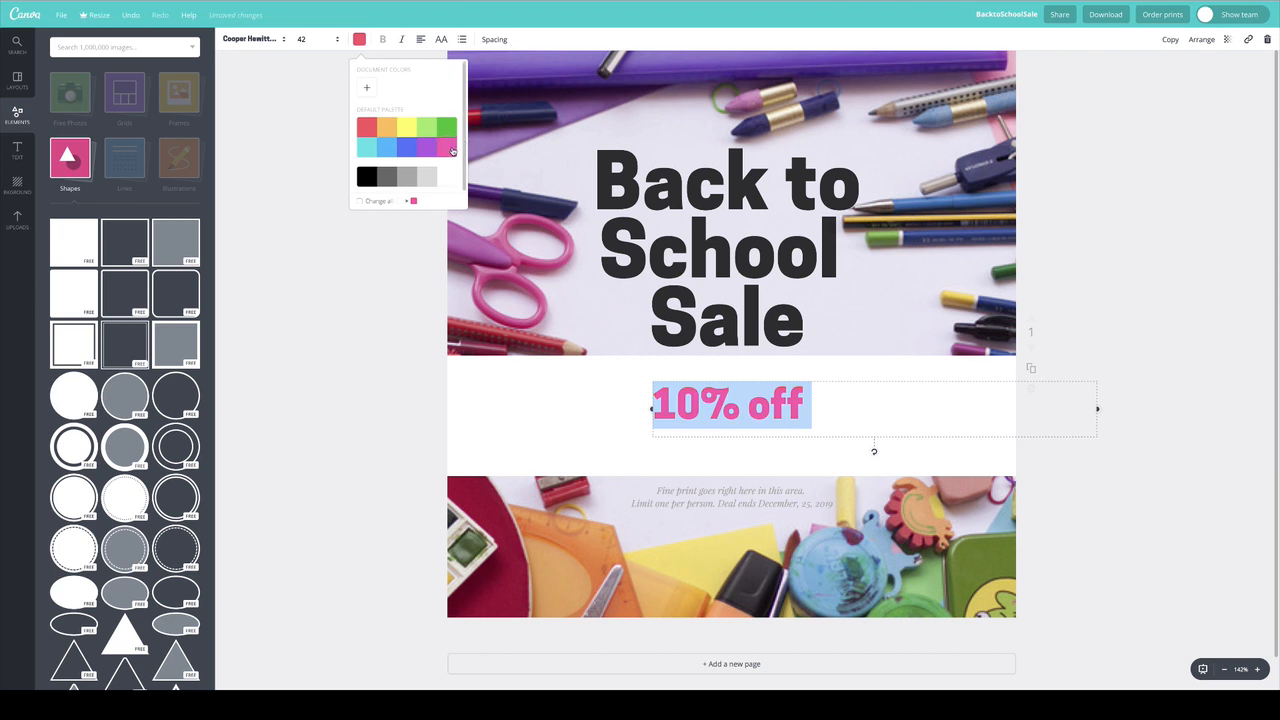
left_click(435, 149)
left_click(383, 291)
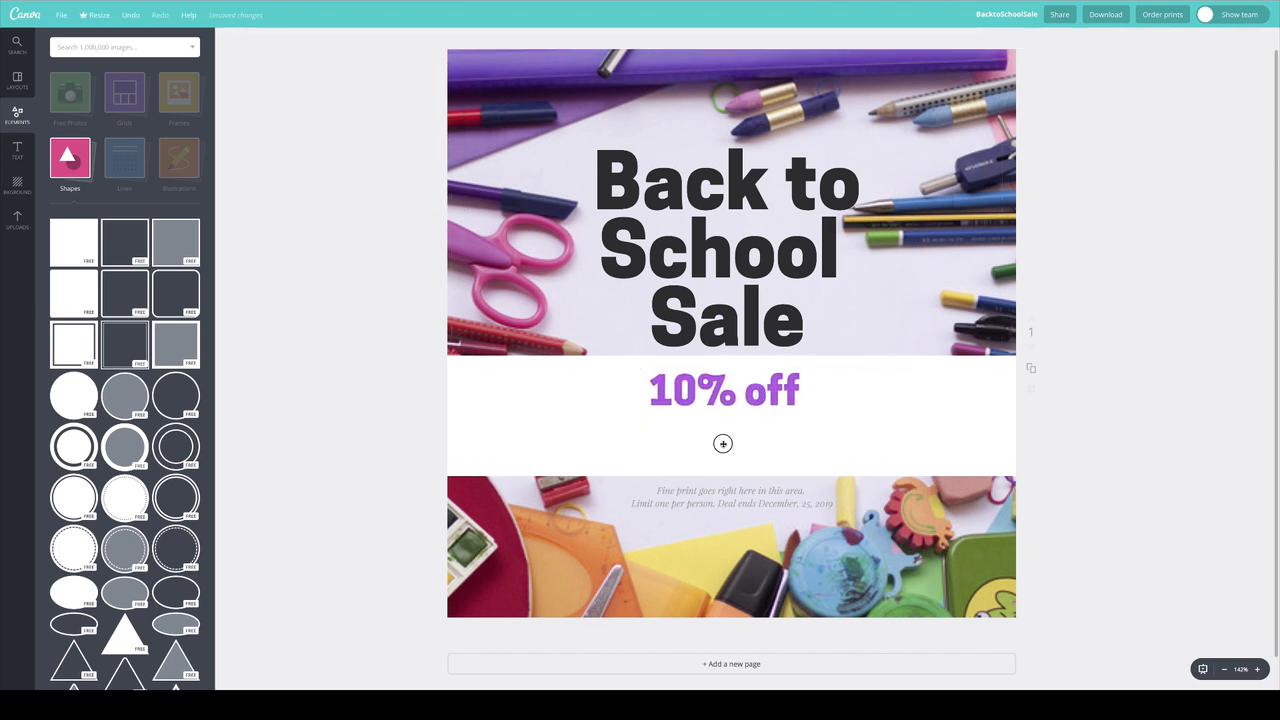
Select all of the "ENTIRE STORE" text and open its text color palette
double_click(723, 443)
left_click(359, 39)
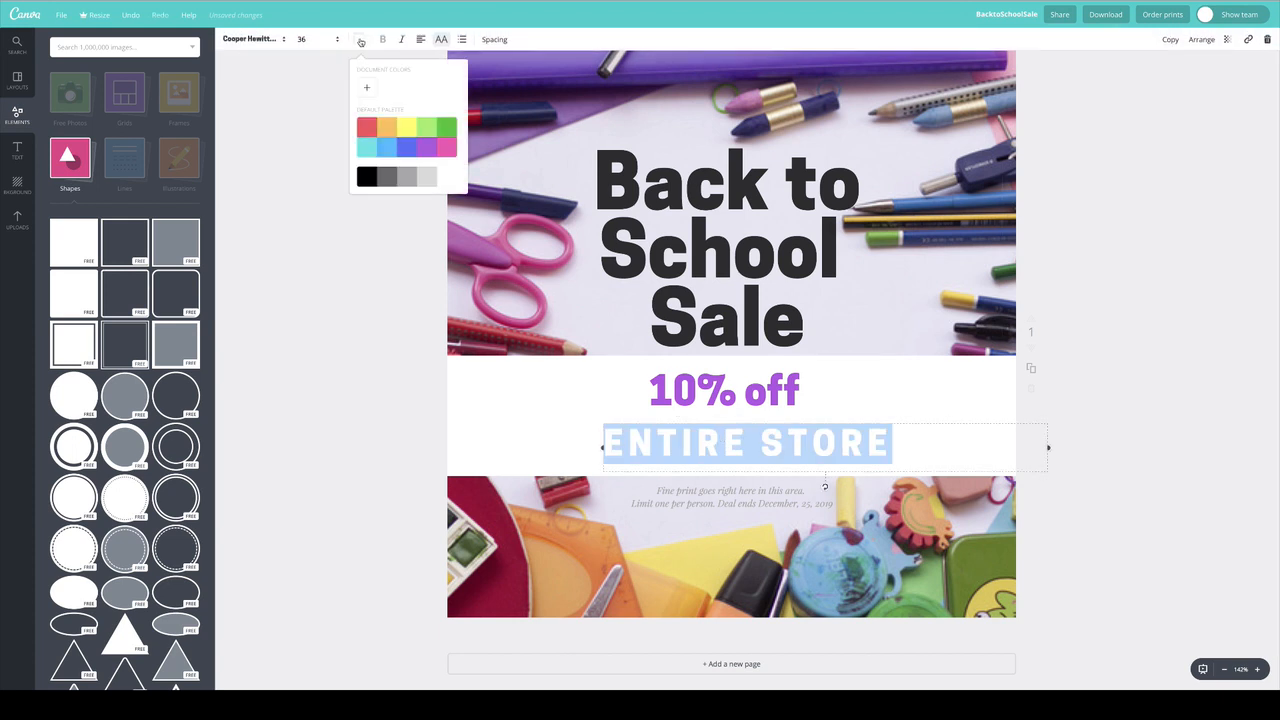